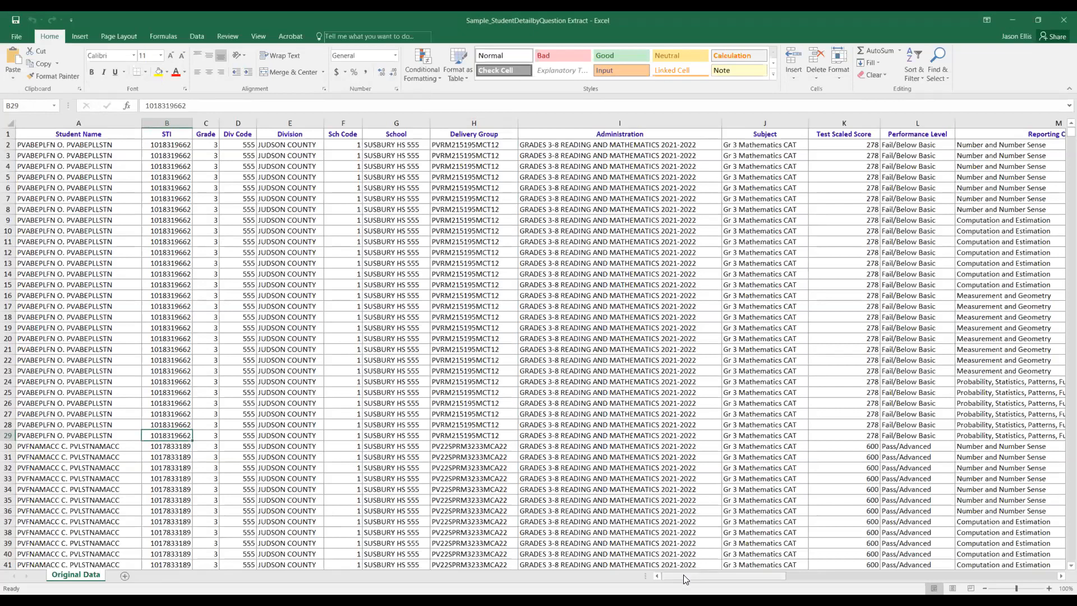
Step: Look over the data columns and highlight the first student's repeated STI entries in B2:B29
{"action": "left_click_drag", "start_coordinate": [708, 574], "coordinate": [666, 580]}
{"action": "left_click_drag", "start_coordinate": [666, 580], "coordinate": [665, 580]}
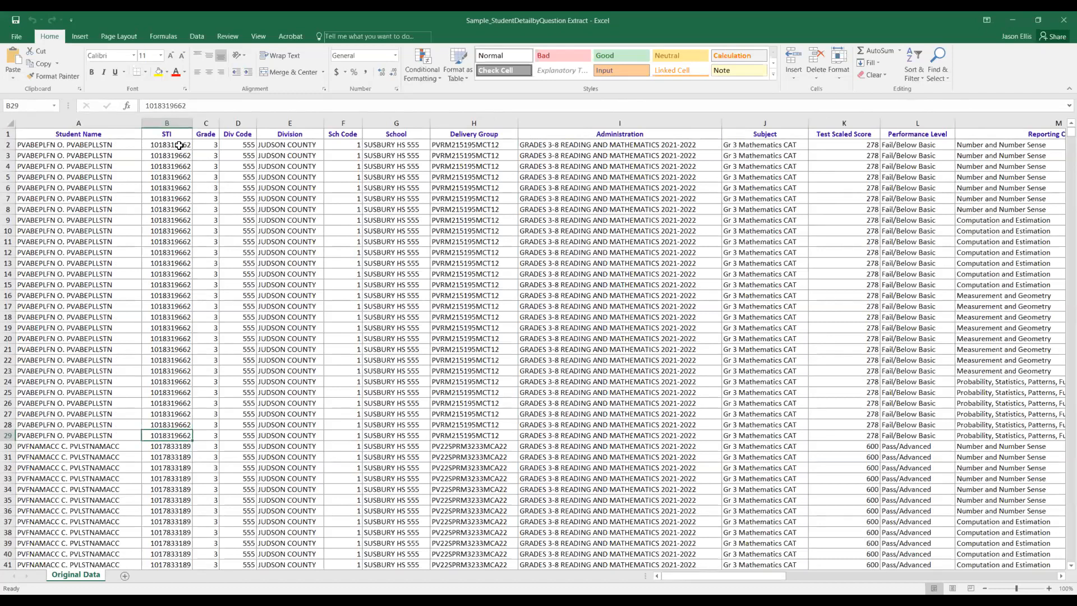
{"action": "left_click_drag", "start_coordinate": [179, 146], "coordinate": [172, 433]}
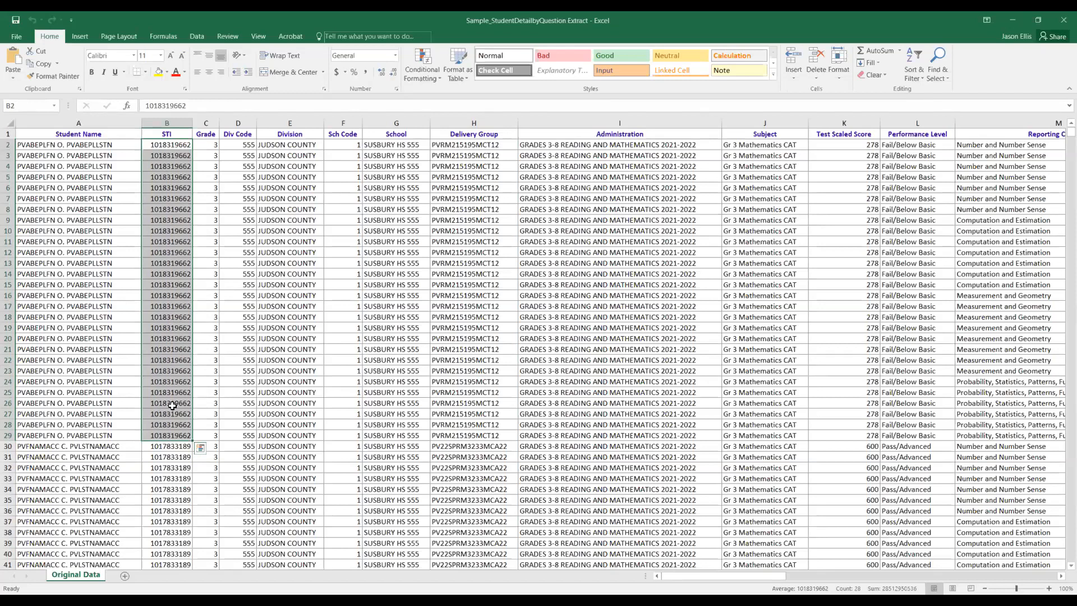
{"action": "left_click", "coordinate": [50, 163]}
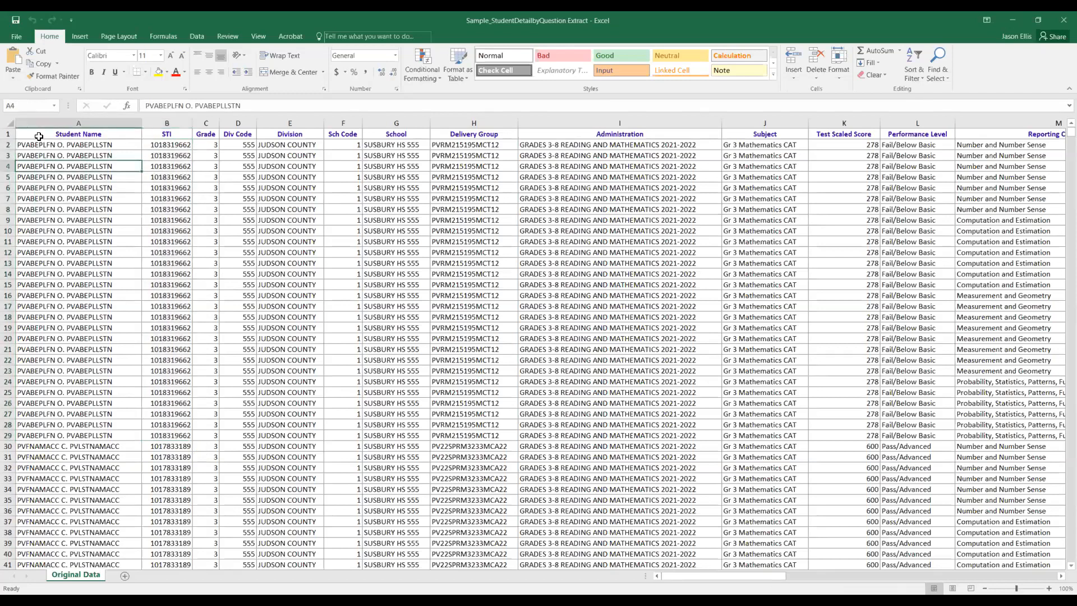
Step: Turn on filtering for the data's header row, starting from the Student Name header
{"action": "left_click", "coordinate": [39, 135]}
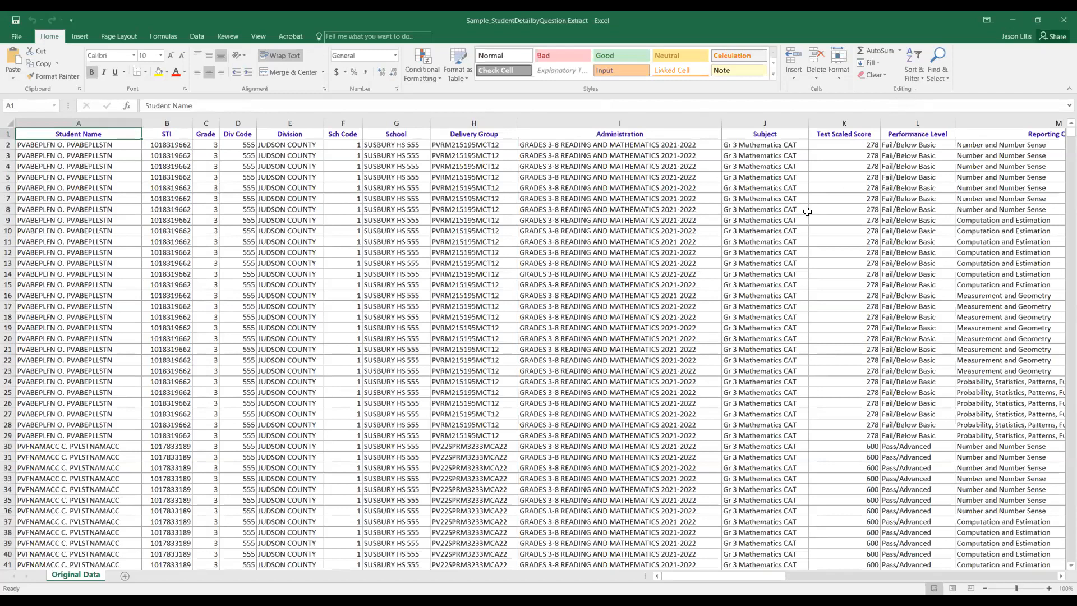
{"action": "left_click", "coordinate": [918, 79]}
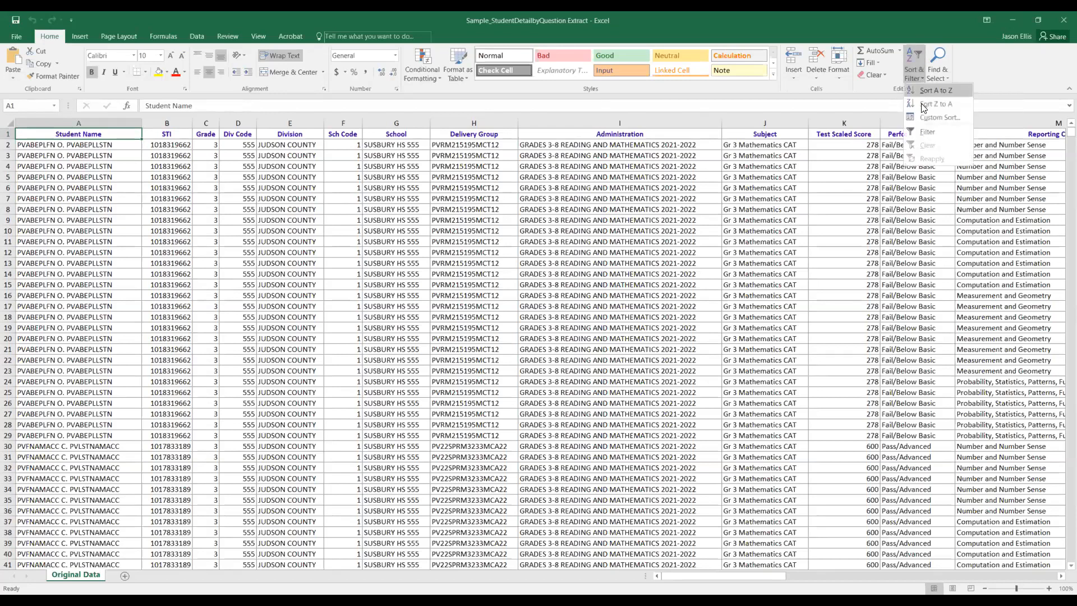
{"action": "left_click", "coordinate": [938, 131]}
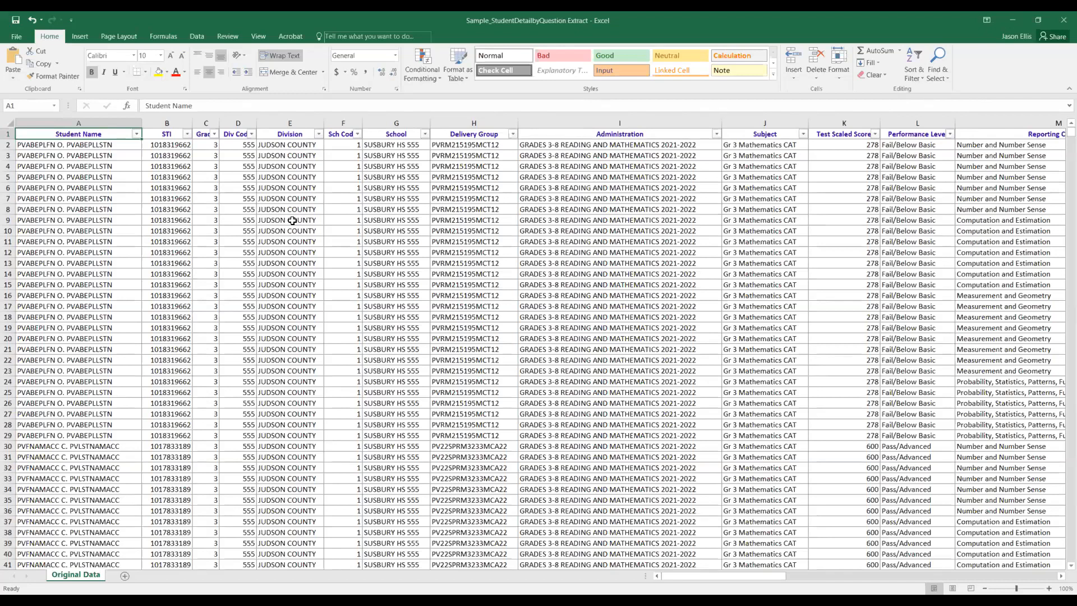
Step: Examine the Division column and its available filter values without applying a filter
{"action": "left_click", "coordinate": [295, 123]}
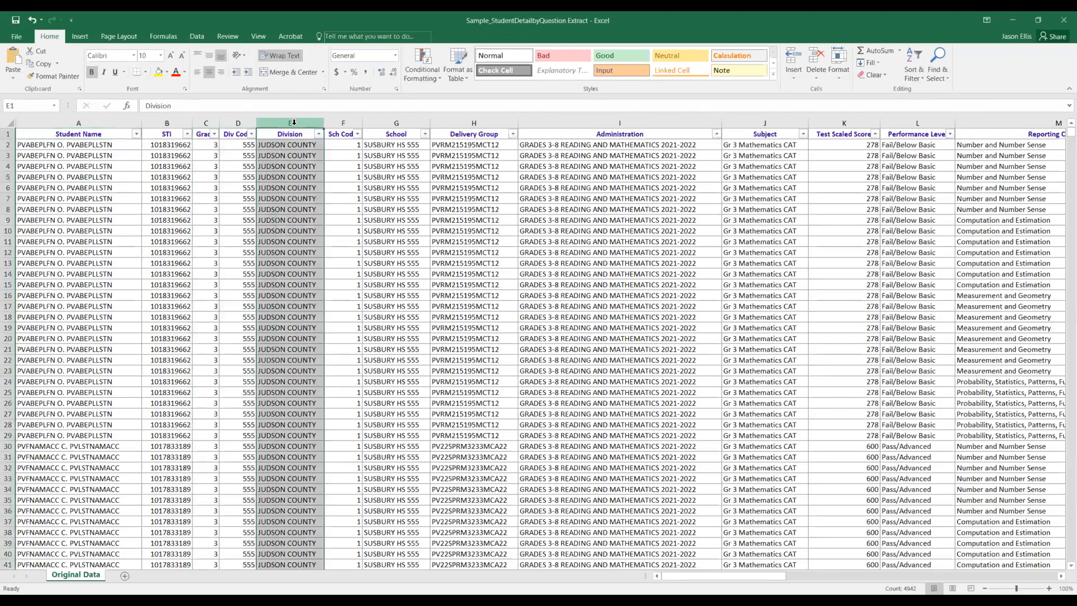
{"action": "left_click", "coordinate": [293, 404]}
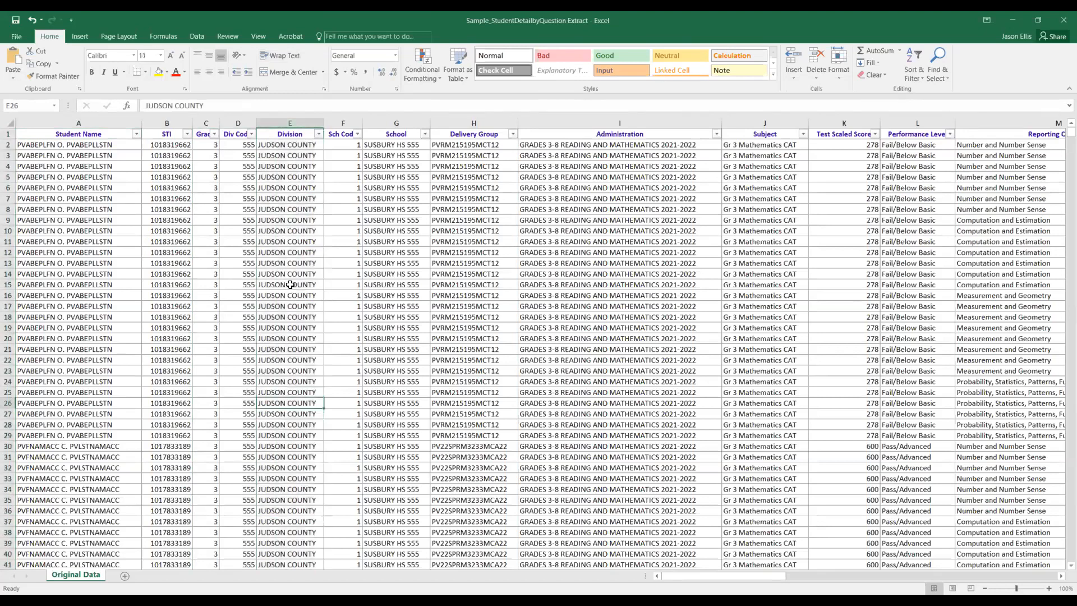
{"action": "left_click", "coordinate": [319, 135]}
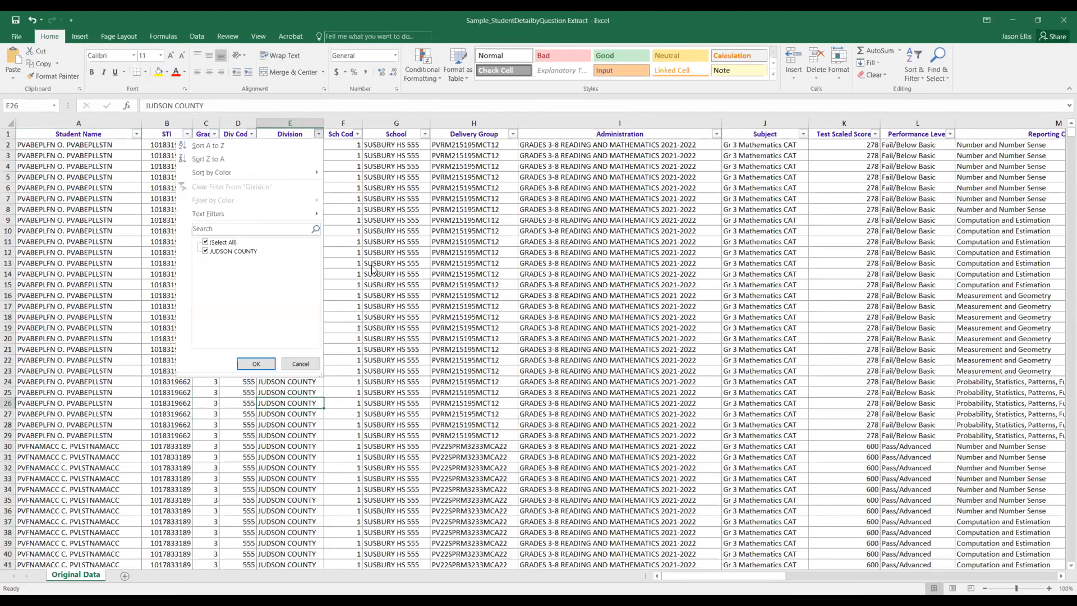
{"action": "left_click", "coordinate": [305, 363]}
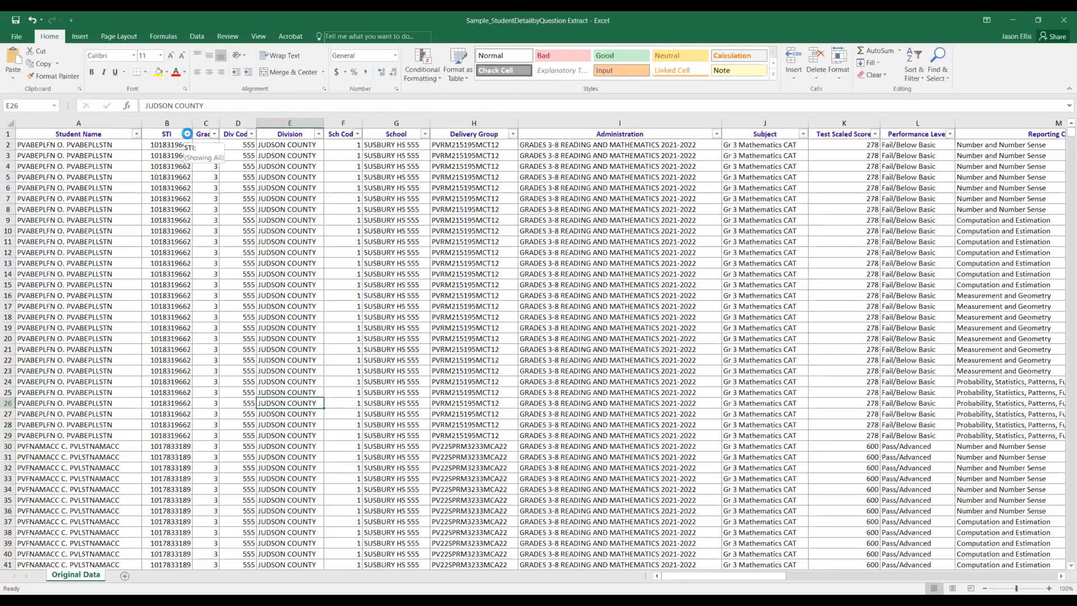
Step: Filter the STI column to show only the first listed student identifier
{"action": "left_click", "coordinate": [187, 133]}
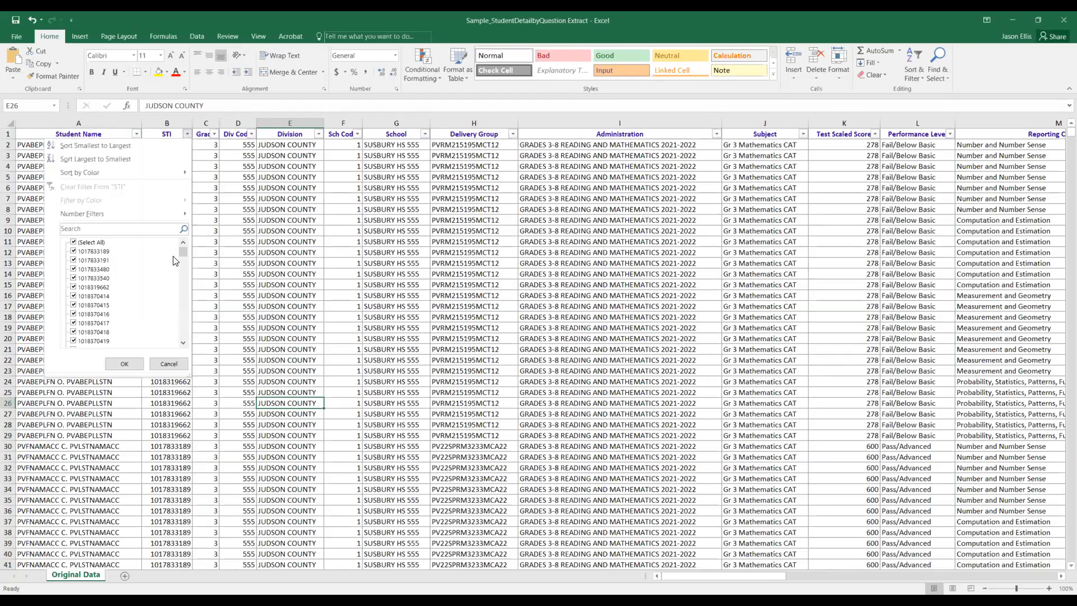
{"action": "mouse_move", "coordinate": [182, 249]}
{"action": "left_mouse_down"}
{"action": "mouse_move", "coordinate": [178, 300]}
{"action": "mouse_move", "coordinate": [183, 245]}
{"action": "left_mouse_up"}
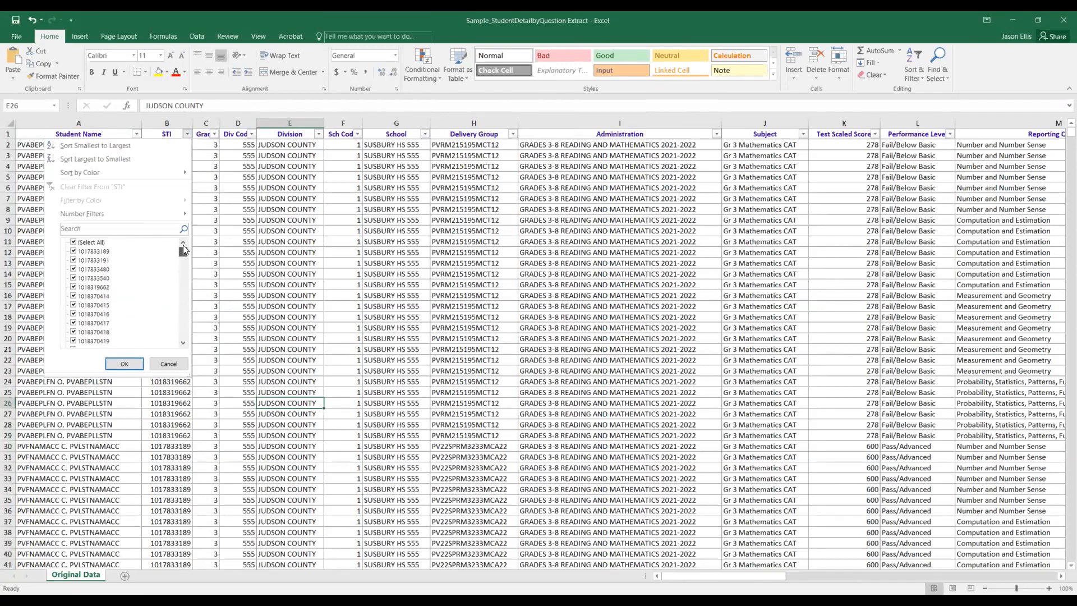
{"action": "left_click", "coordinate": [73, 243]}
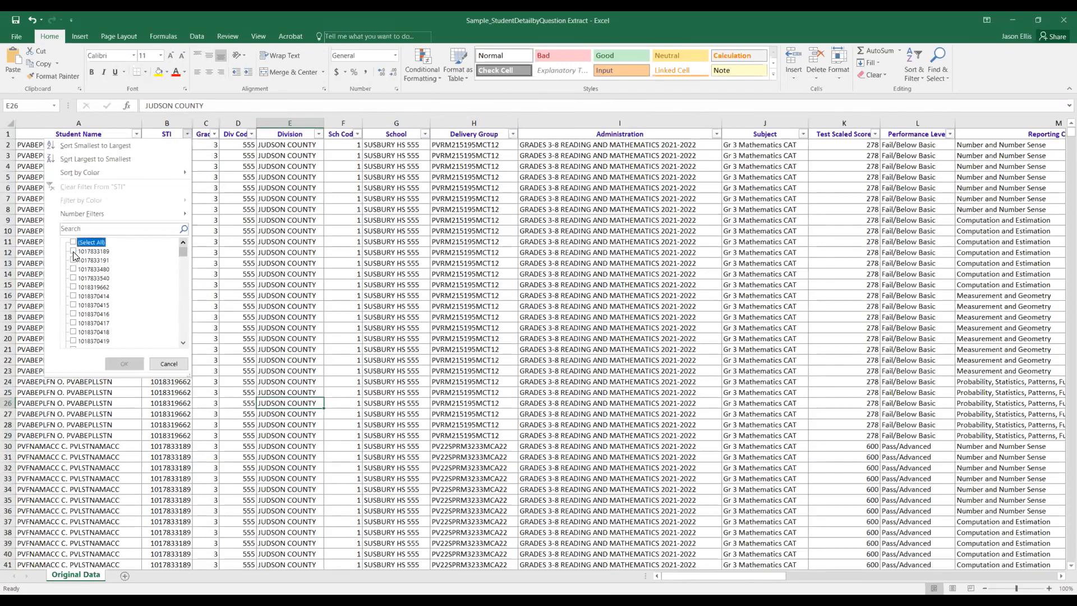
{"action": "left_click", "coordinate": [74, 251]}
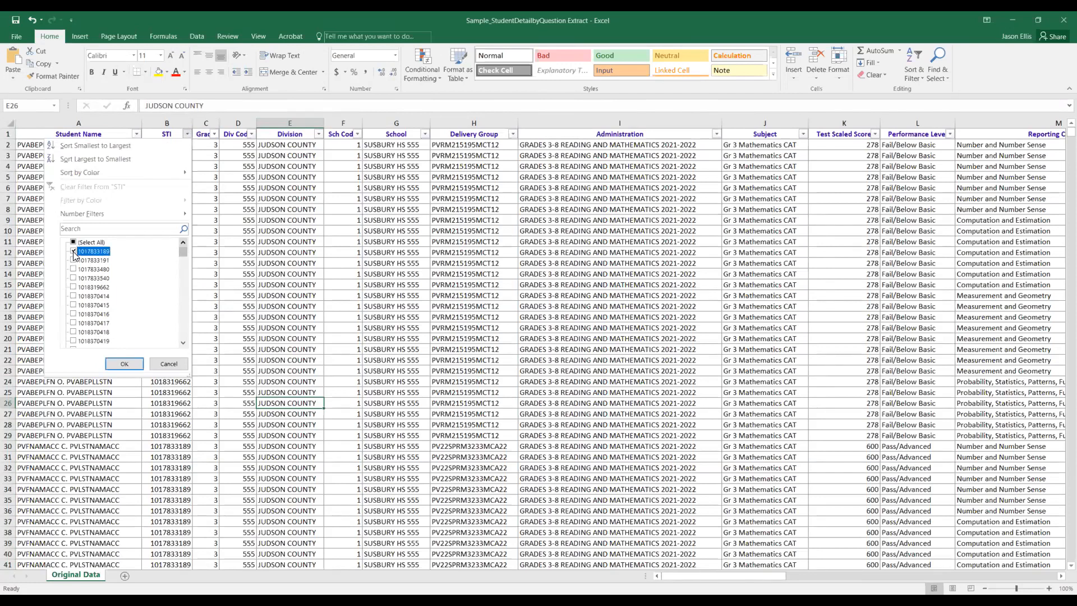
{"action": "left_click", "coordinate": [120, 364]}
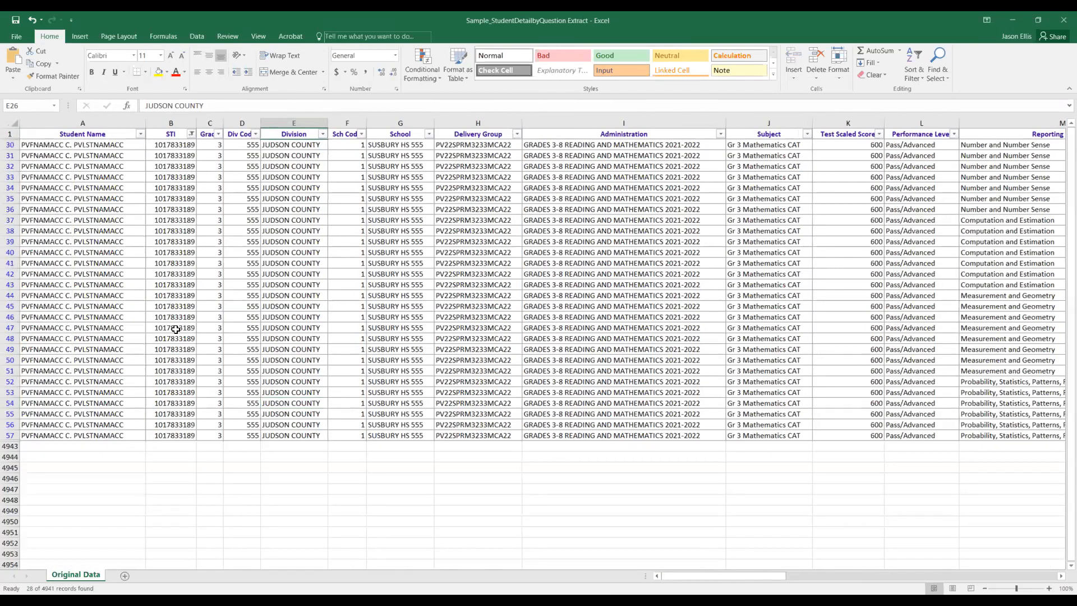
Step: Extend the STI filter to also include the third, fifth and seventh listed student identifiers
{"action": "left_click", "coordinate": [190, 136]}
{"action": "left_click", "coordinate": [79, 271]}
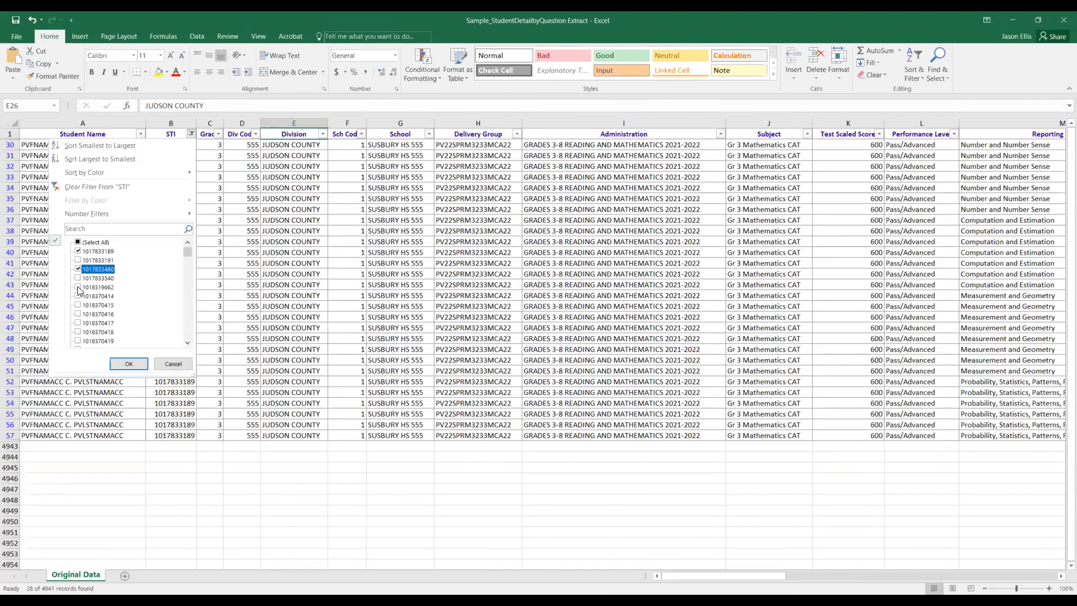
{"action": "left_click", "coordinate": [78, 288]}
{"action": "left_click", "coordinate": [79, 306]}
{"action": "left_click", "coordinate": [129, 364]}
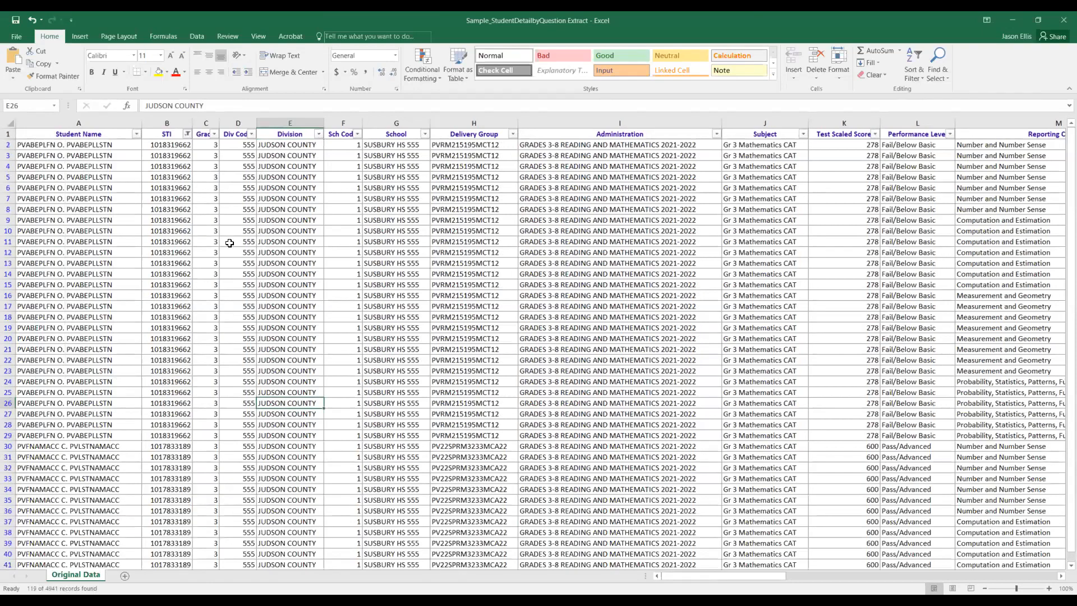
Step: Review the rows of the filtered students and reset the STI filter to include all identifiers
{"action": "scroll", "coordinate": [249, 376], "scroll_direction": "down", "scroll_amount": 18}
{"action": "scroll", "coordinate": [253, 374], "scroll_direction": "down", "scroll_amount": 15}
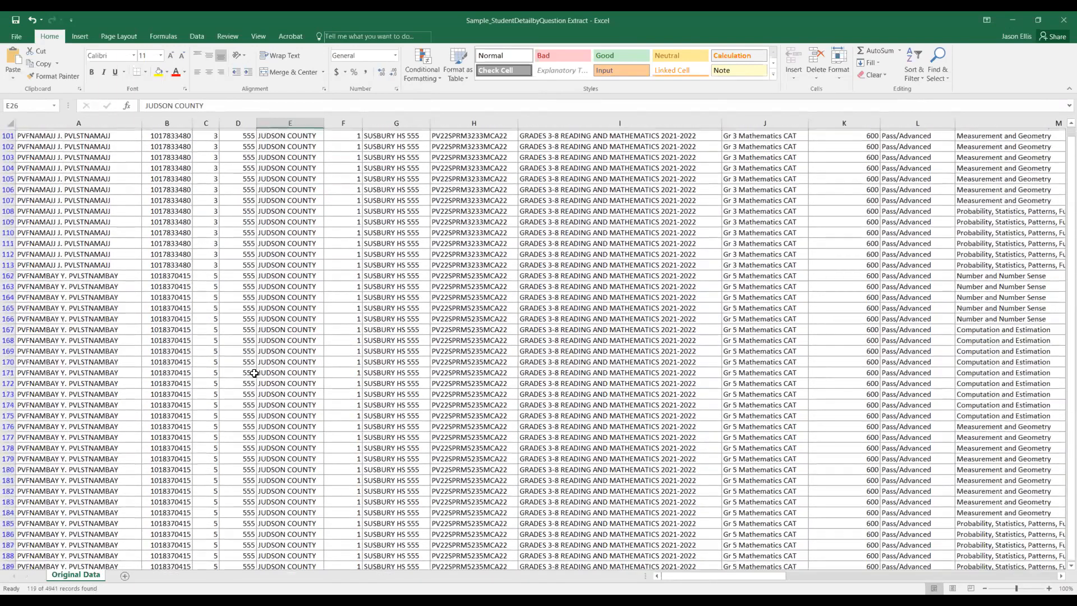
{"action": "scroll", "coordinate": [250, 387], "scroll_direction": "up", "scroll_amount": 6}
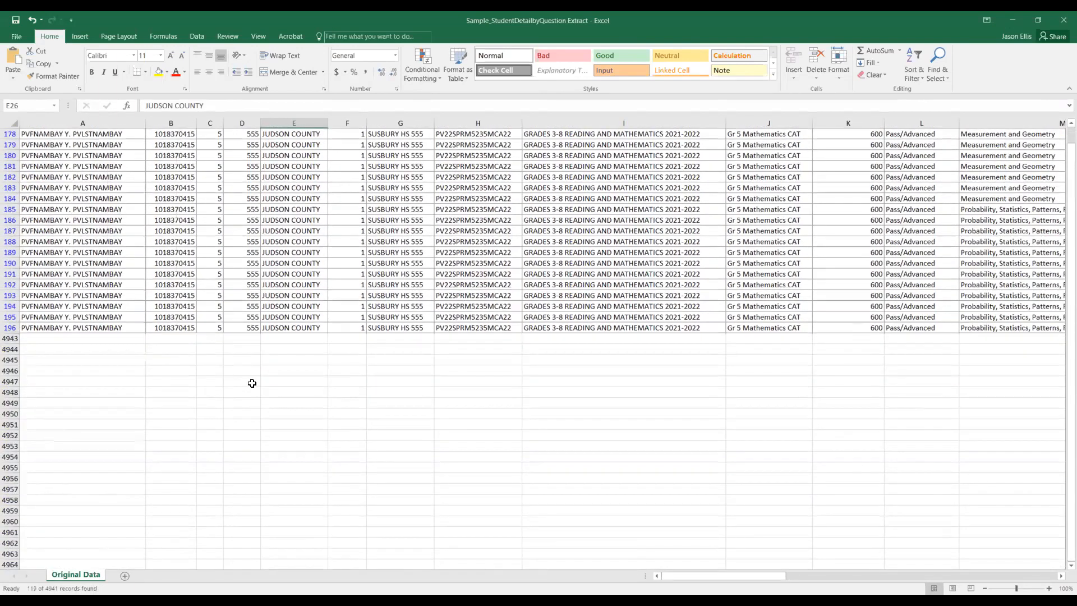
{"action": "scroll", "coordinate": [252, 381], "scroll_direction": "up", "scroll_amount": 15}
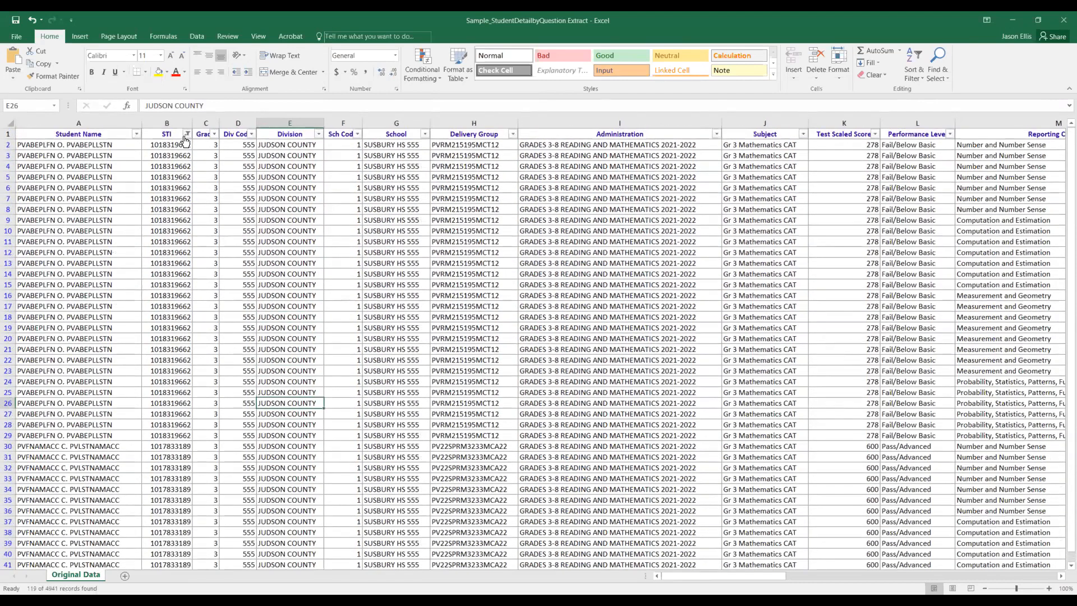
{"action": "left_click", "coordinate": [74, 242]}
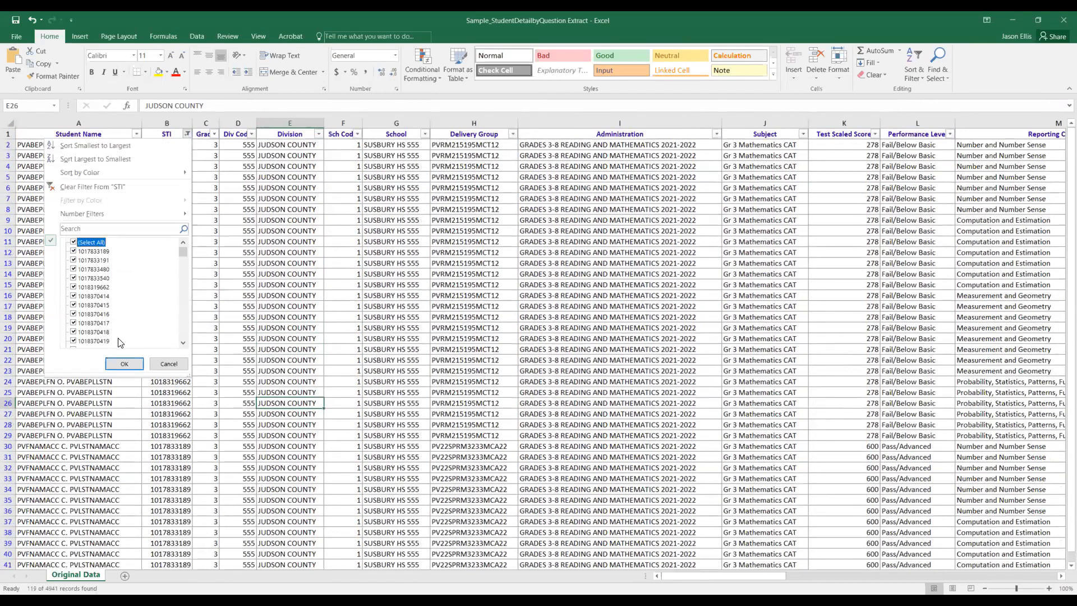
{"action": "left_click", "coordinate": [124, 364]}
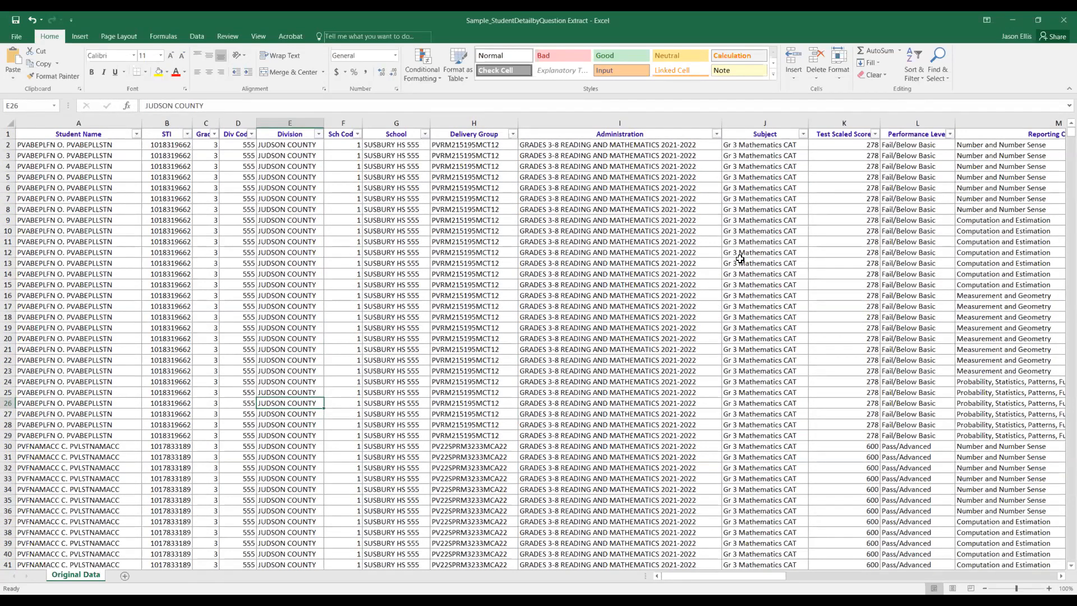
Step: Filter the Subject column to Gr 3 Mathematics CAT only, excluding Gr 4 and Gr 5 Mathematics CAT
{"action": "left_click", "coordinate": [803, 134]}
{"action": "left_click", "coordinate": [690, 260]}
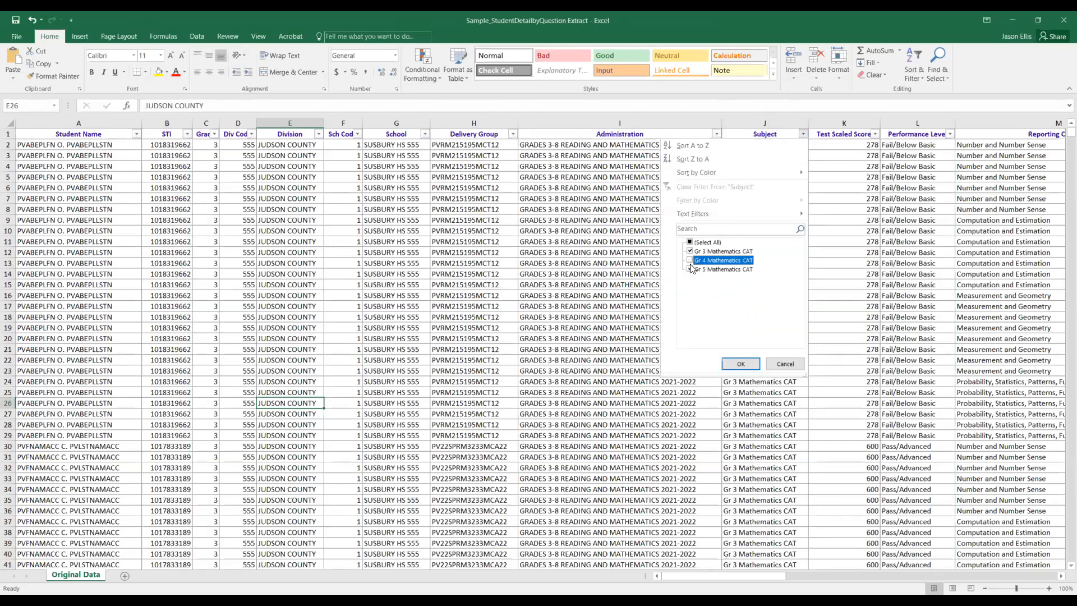
{"action": "left_click", "coordinate": [691, 270]}
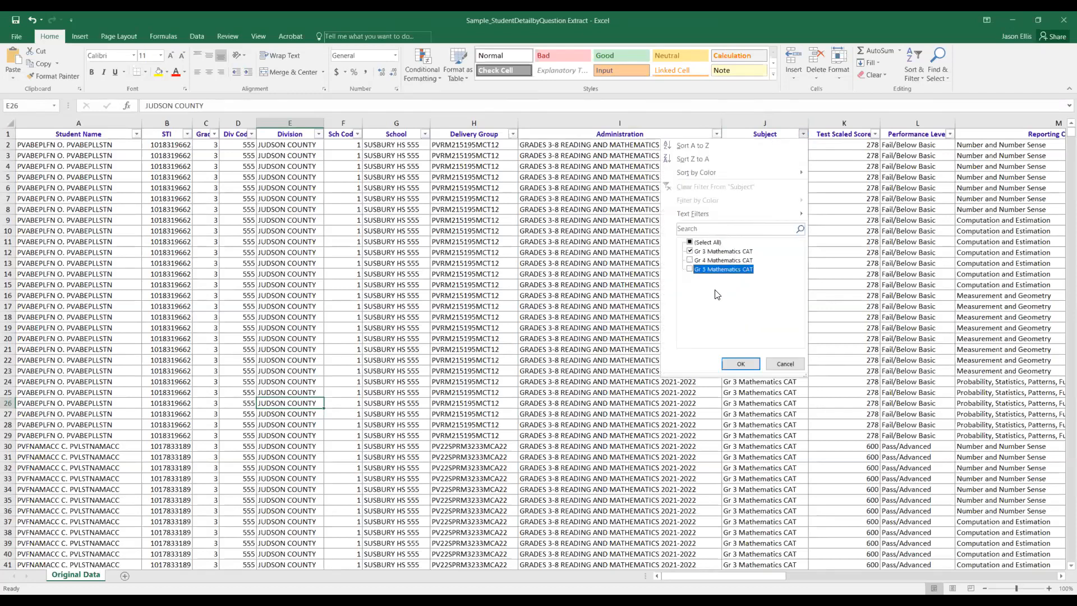
{"action": "left_click", "coordinate": [734, 365]}
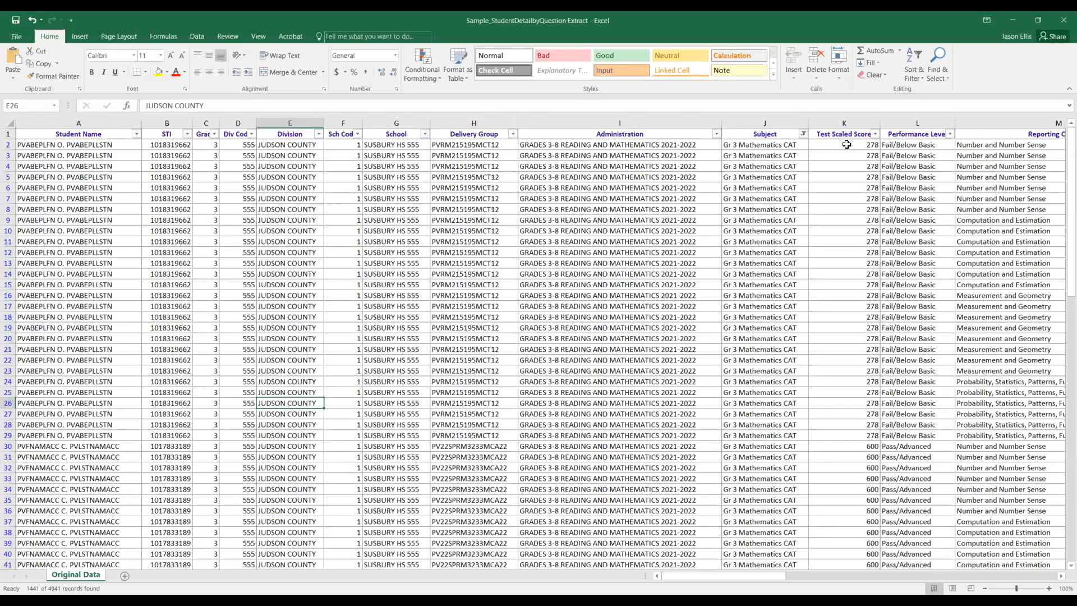
Step: Select the visible Test Scaled Score values from K2 to K3052 to check their summary statistics
{"action": "left_click_drag", "start_coordinate": [849, 145], "coordinate": [853, 550]}
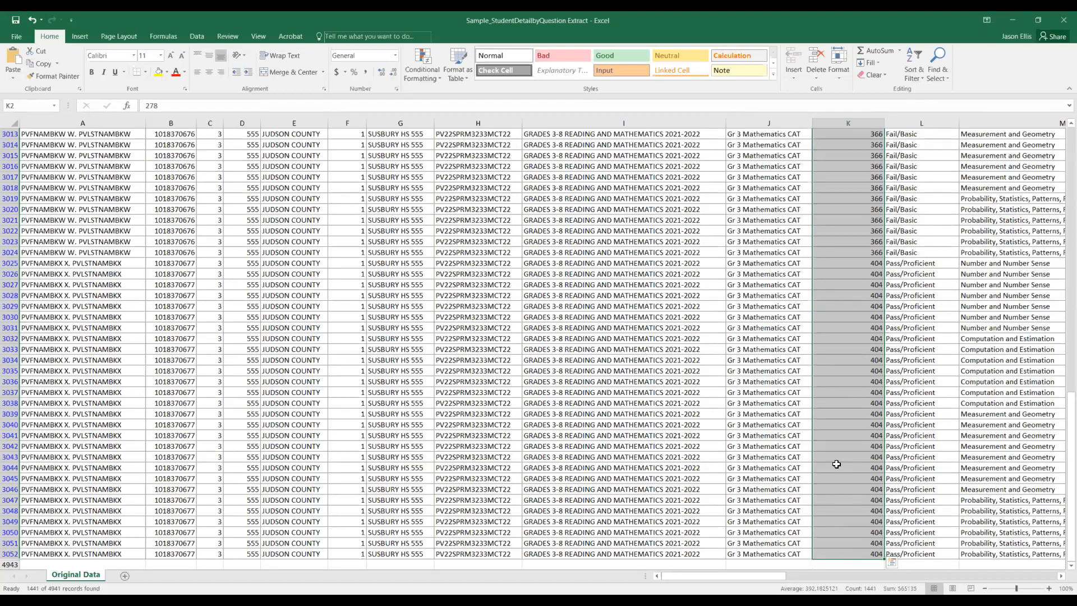
{"action": "left_click", "coordinate": [838, 466]}
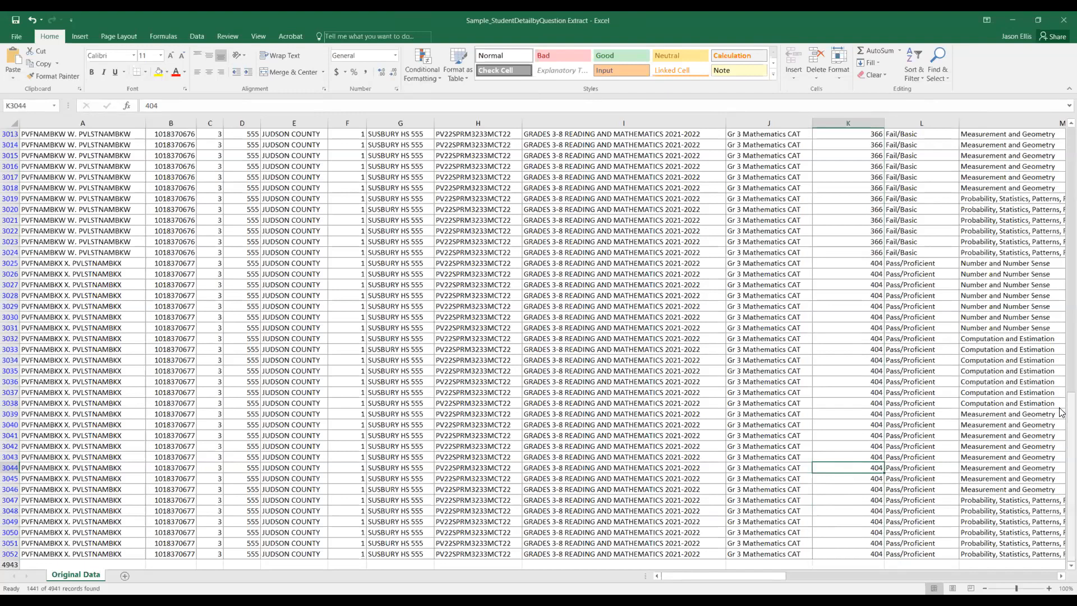
Step: Clear the Subject filter so all records are included, keeping the header filter controls on
{"action": "left_click_drag", "start_coordinate": [1062, 410], "coordinate": [1062, 126]}
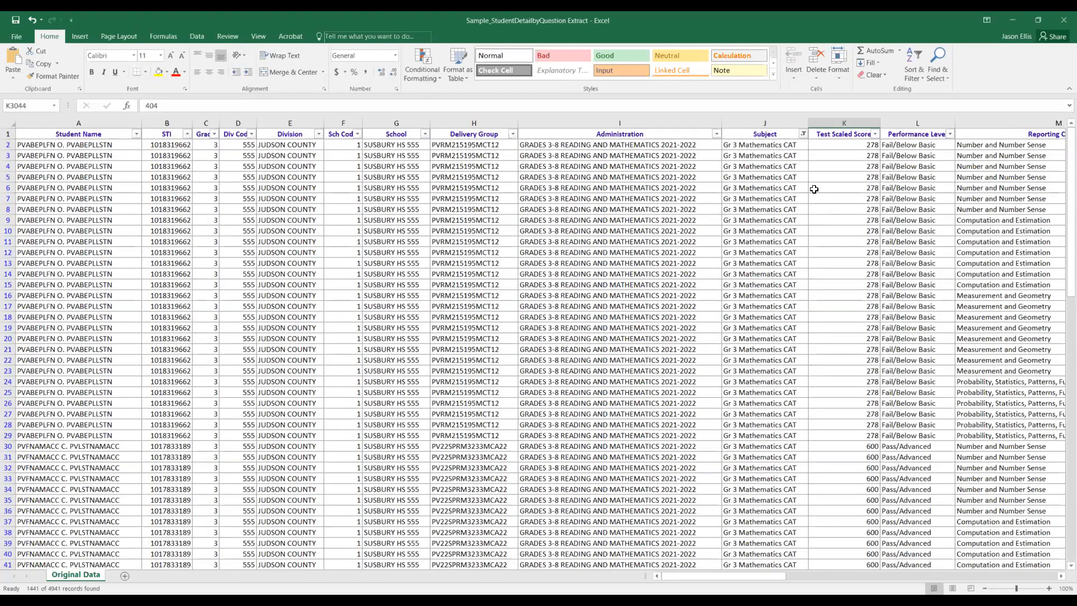
{"action": "left_click", "coordinate": [918, 80]}
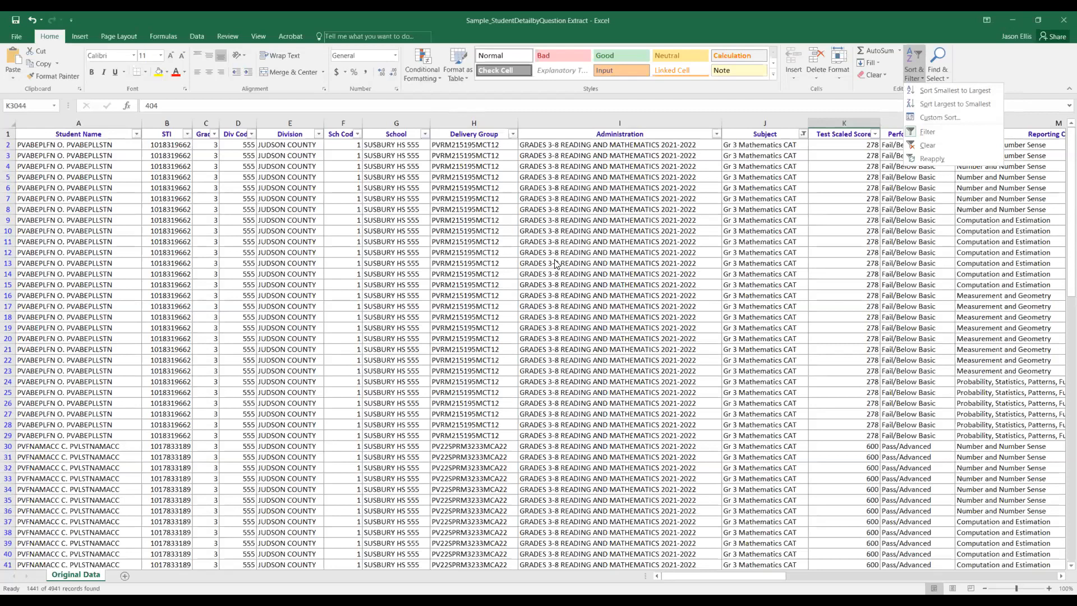
{"action": "left_click", "coordinate": [929, 147]}
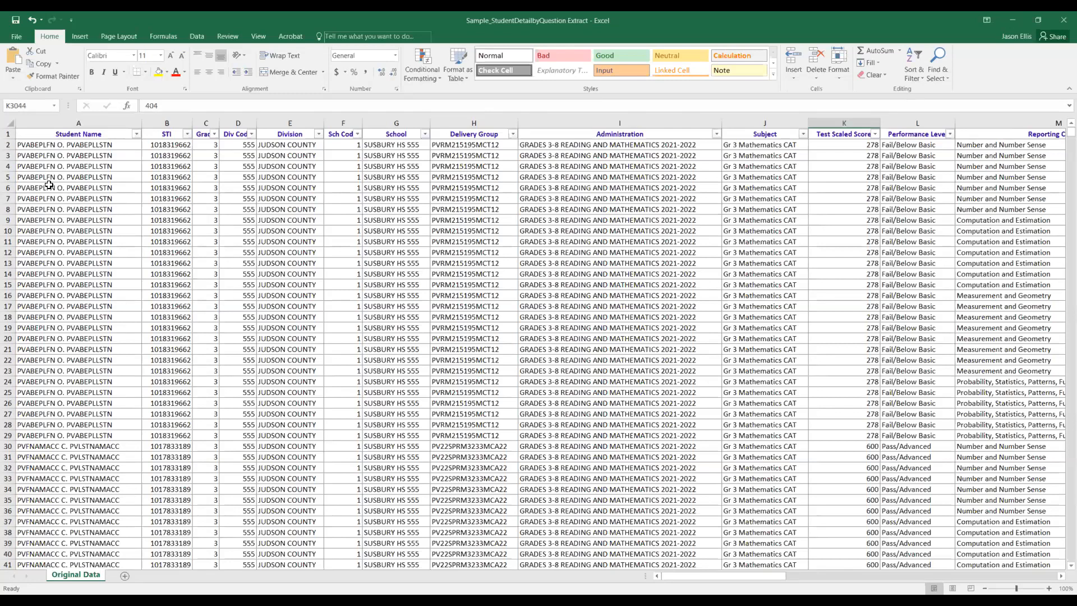
Step: Insert a PivotTable in a new worksheet, using the whole Original Data sheet as its source
{"action": "left_click", "coordinate": [43, 158]}
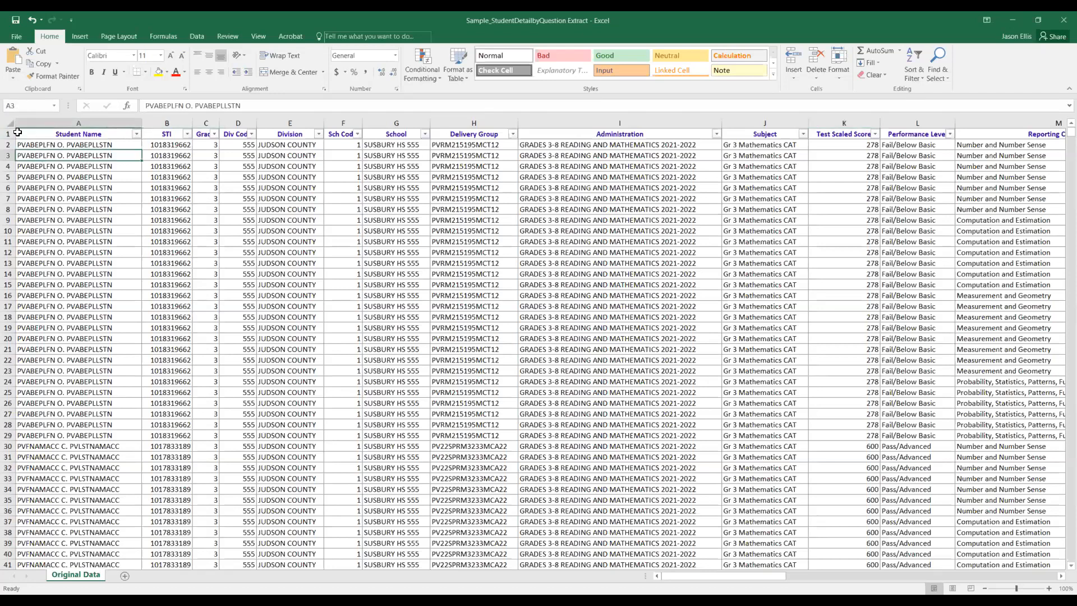
{"action": "left_click", "coordinate": [9, 124]}
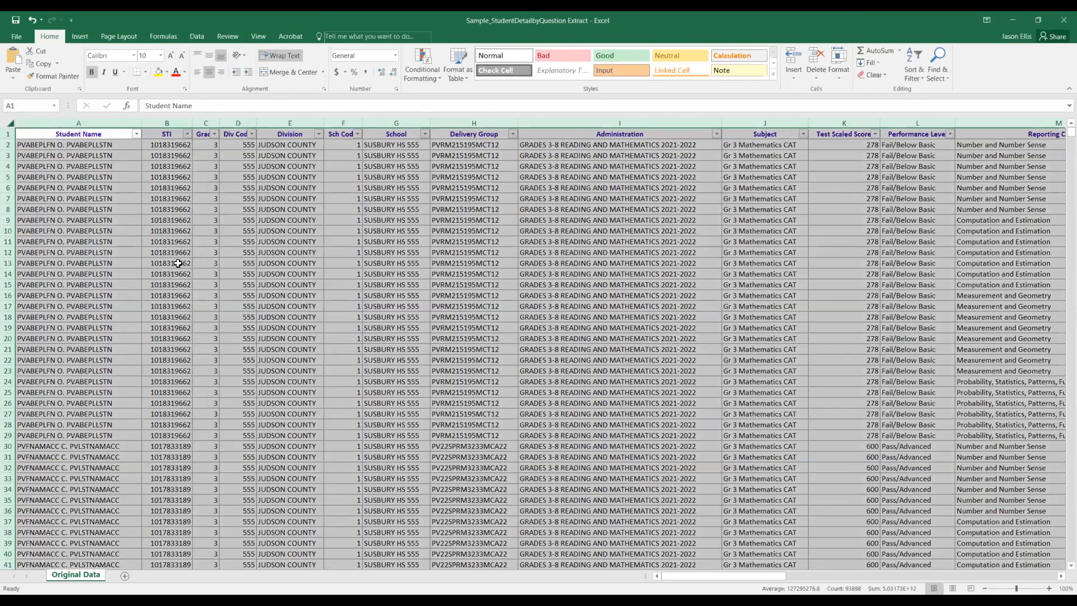
{"action": "left_click", "coordinate": [80, 36]}
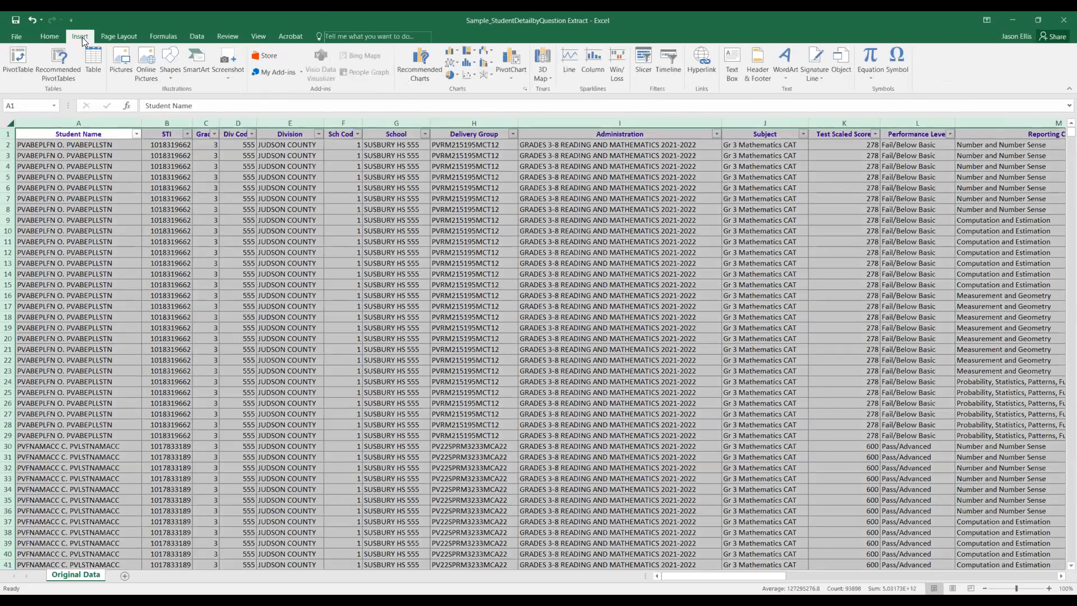
{"action": "left_click", "coordinate": [15, 63]}
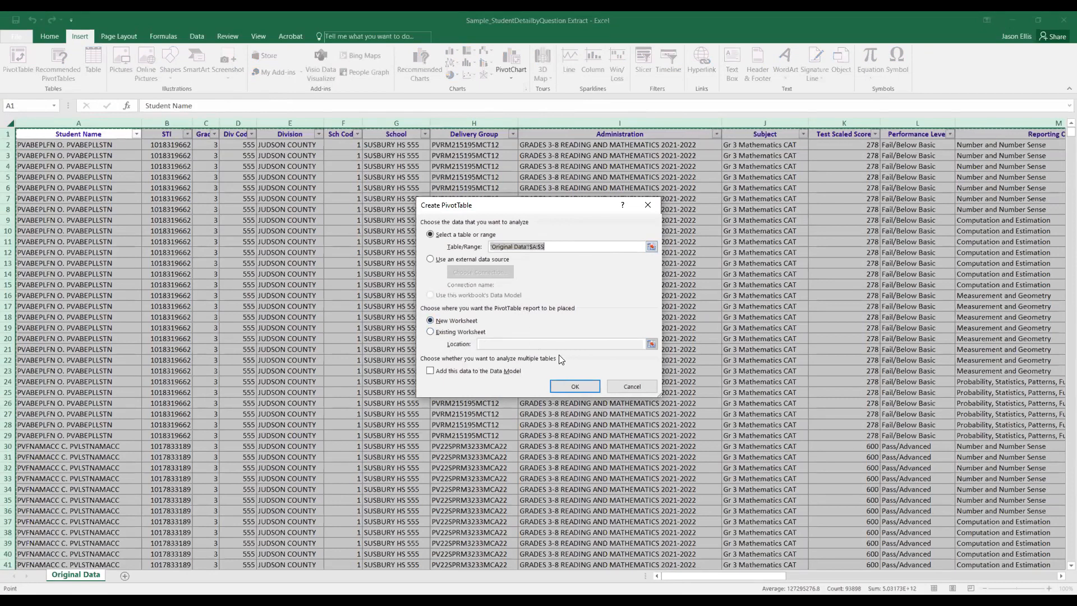
{"action": "left_click", "coordinate": [575, 387]}
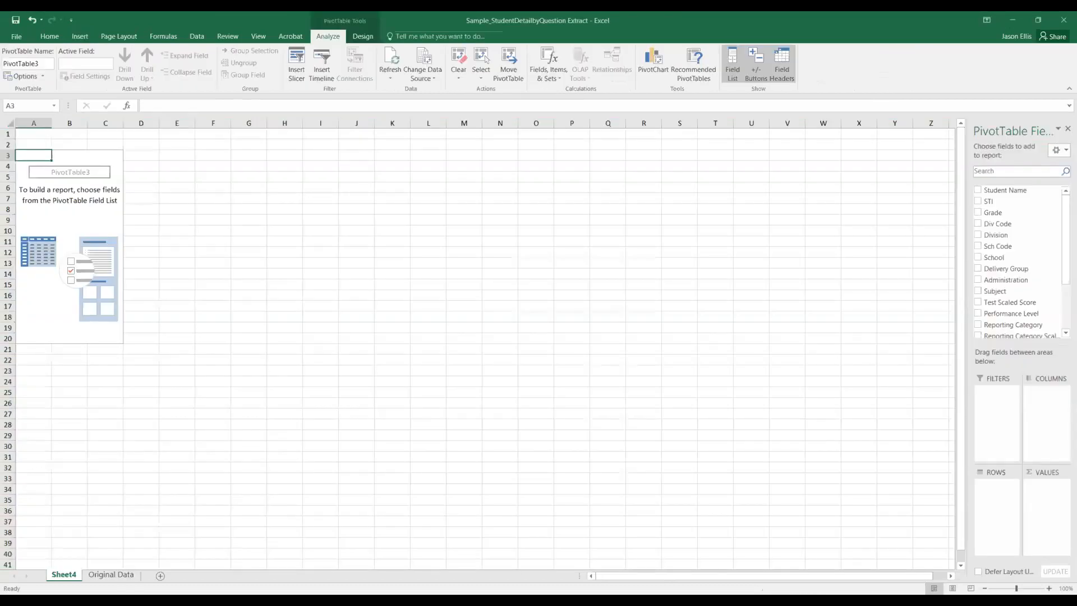
Step: Move the new PivotTable sheet after the Original Data sheet and rename it PIVOT
{"action": "left_click_drag", "start_coordinate": [68, 577], "coordinate": [135, 575]}
{"action": "left_click", "coordinate": [77, 576]}
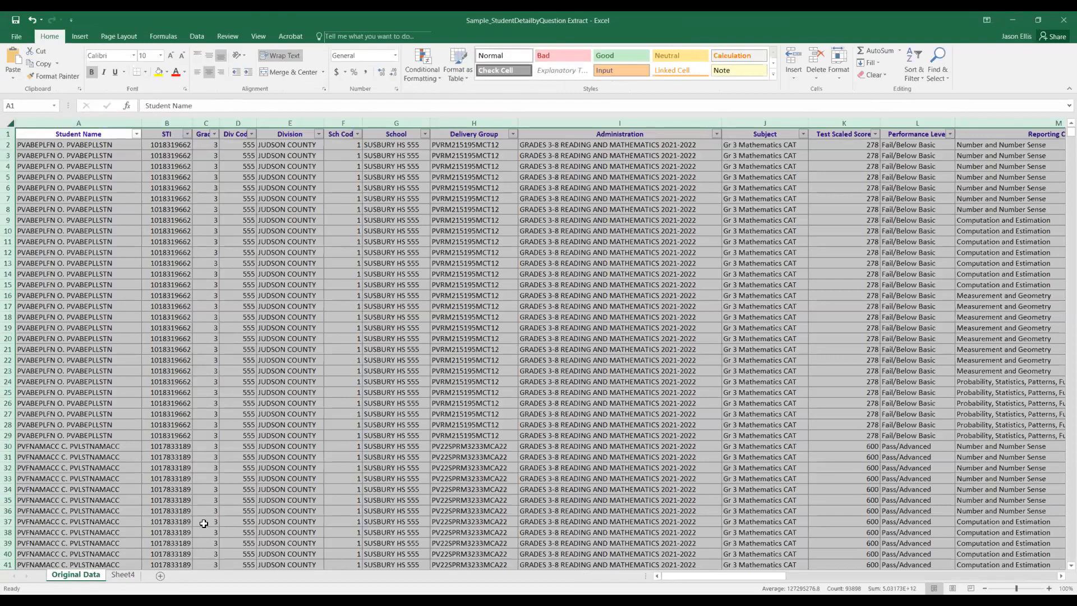
{"action": "left_click", "coordinate": [123, 575]}
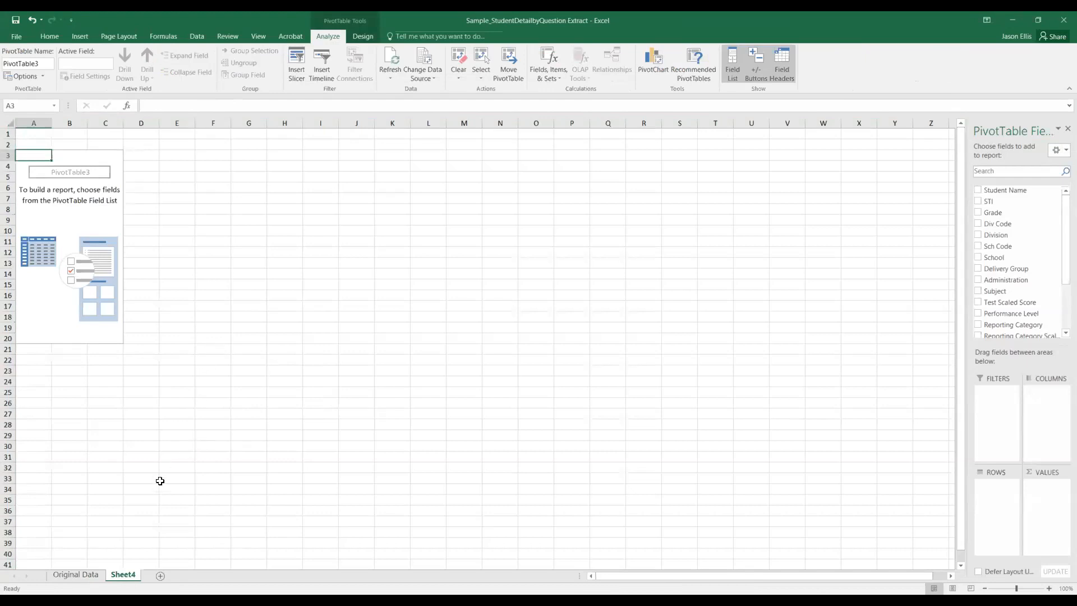
{"action": "double_click", "coordinate": [123, 576]}
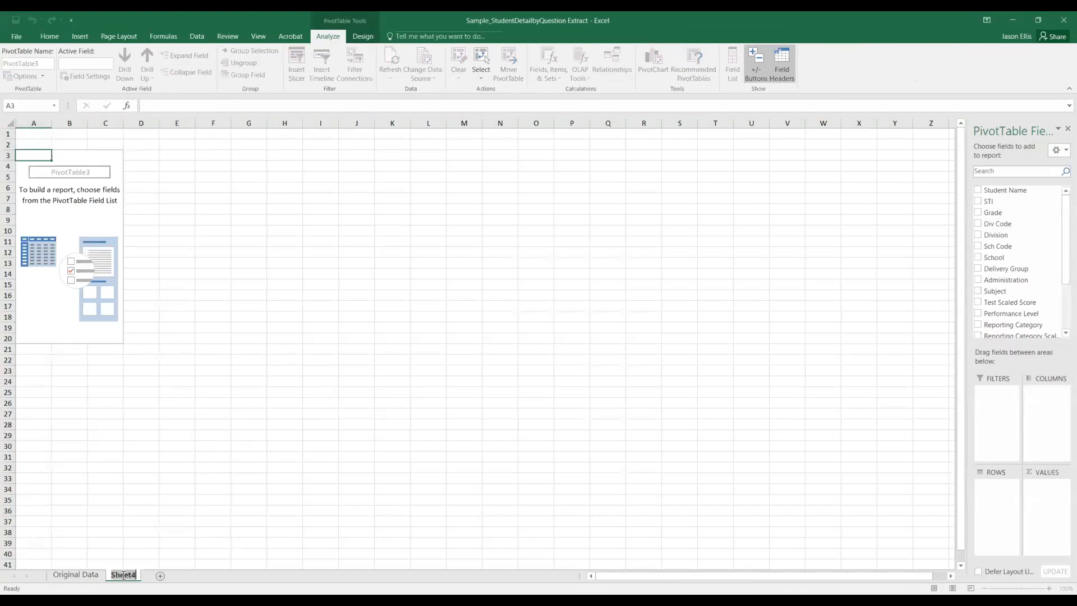
{"action": "type", "text": "PIVOT"}
{"action": "left_click", "coordinate": [211, 469]}
Step: Widen the PivotTable field list, then add Item Description as the row field and Correct/Incorrect as the column field
{"action": "left_click", "coordinate": [67, 306]}
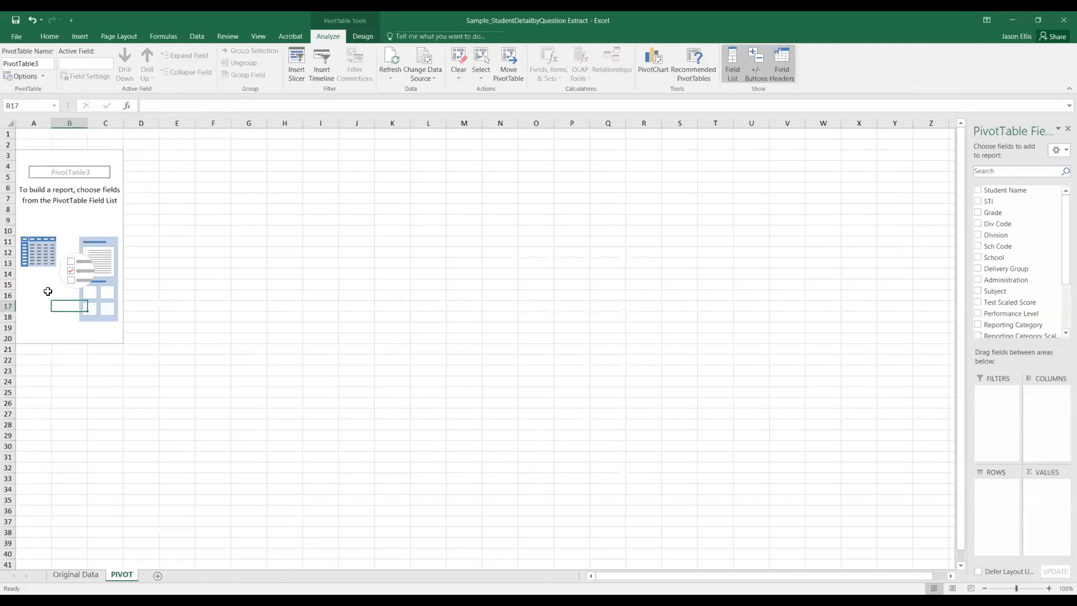
{"action": "left_click_drag", "start_coordinate": [964, 380], "coordinate": [812, 376]}
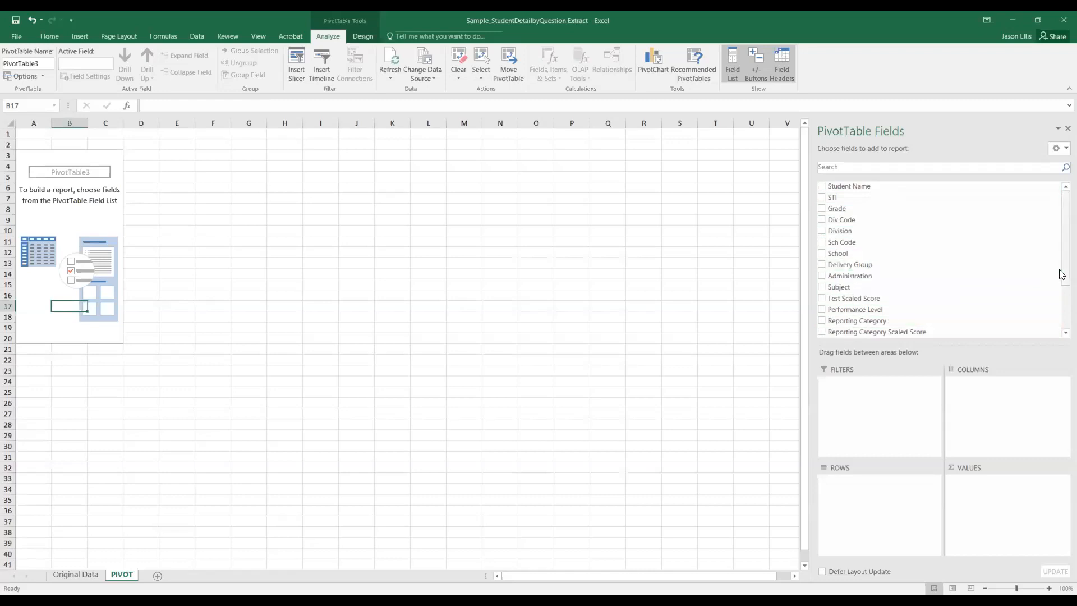
{"action": "mouse_move", "coordinate": [1063, 275]}
{"action": "left_mouse_down"}
{"action": "mouse_move", "coordinate": [1062, 321]}
{"action": "mouse_move", "coordinate": [1062, 260]}
{"action": "left_mouse_up"}
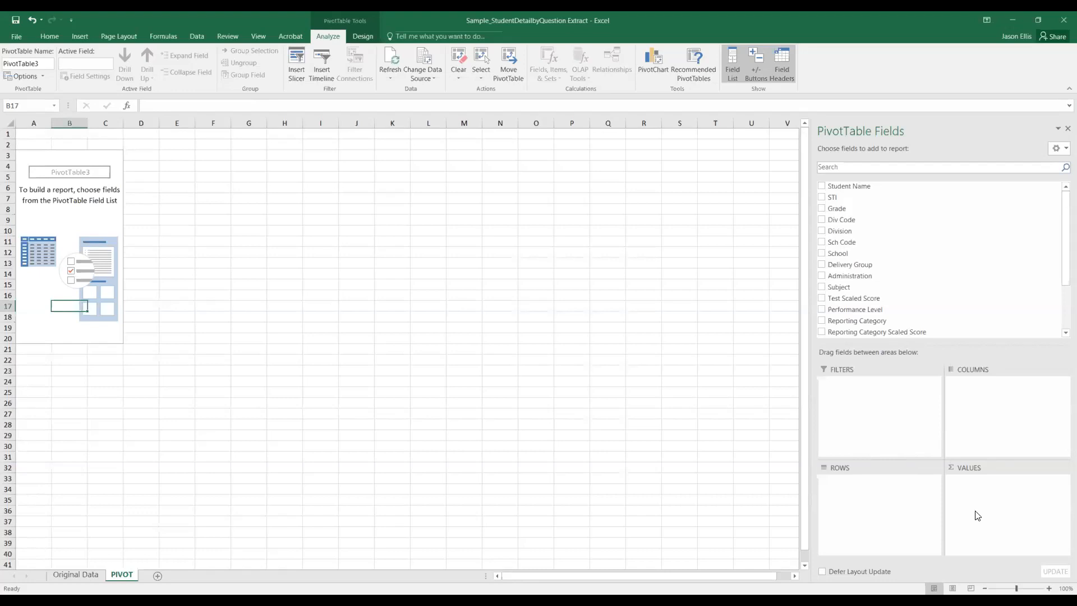
{"action": "left_click_drag", "start_coordinate": [1062, 269], "coordinate": [1062, 311]}
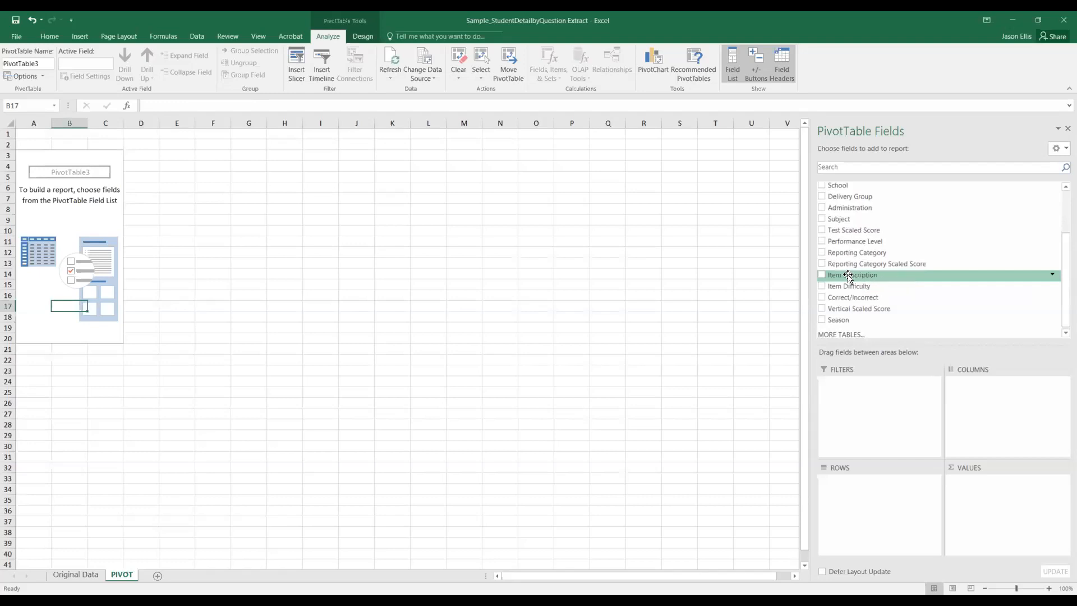
{"action": "left_click_drag", "start_coordinate": [849, 276], "coordinate": [863, 494]}
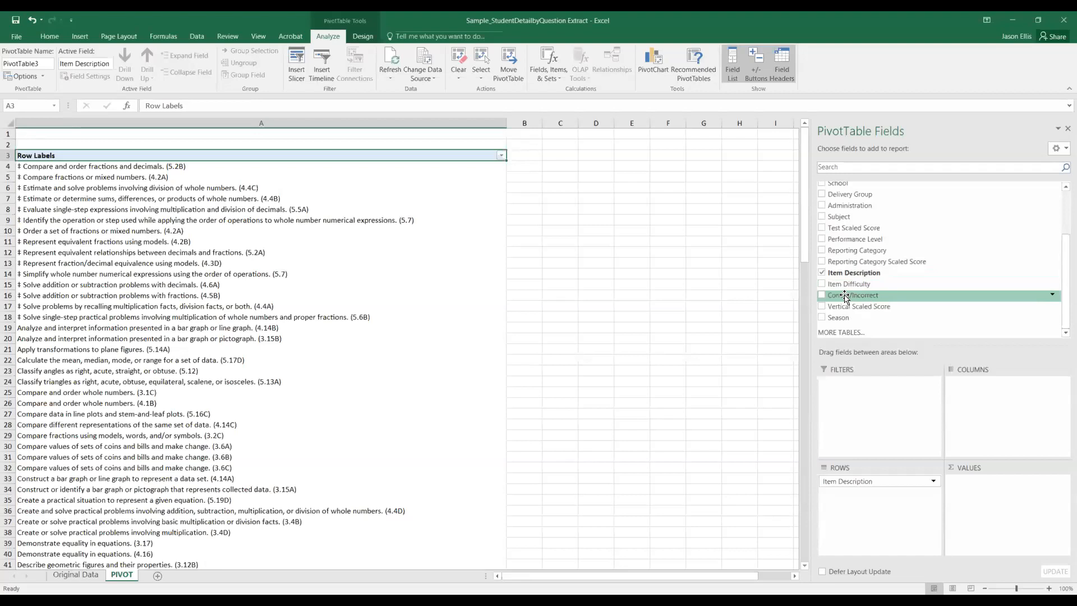
{"action": "left_click_drag", "start_coordinate": [846, 296], "coordinate": [983, 398]}
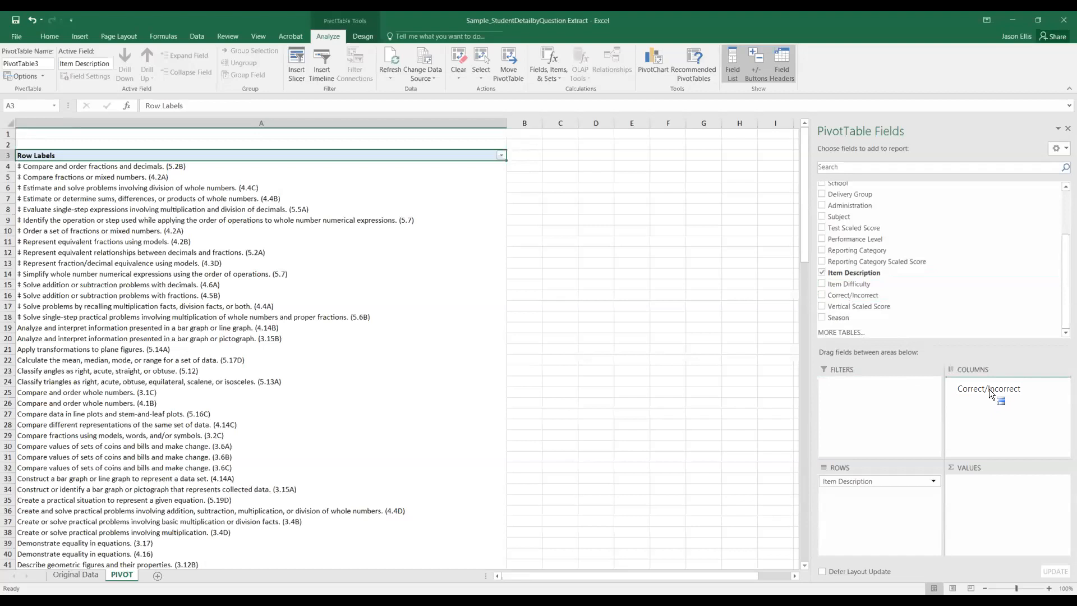
{"action": "left_click_drag", "start_coordinate": [989, 389], "coordinate": [989, 389]}
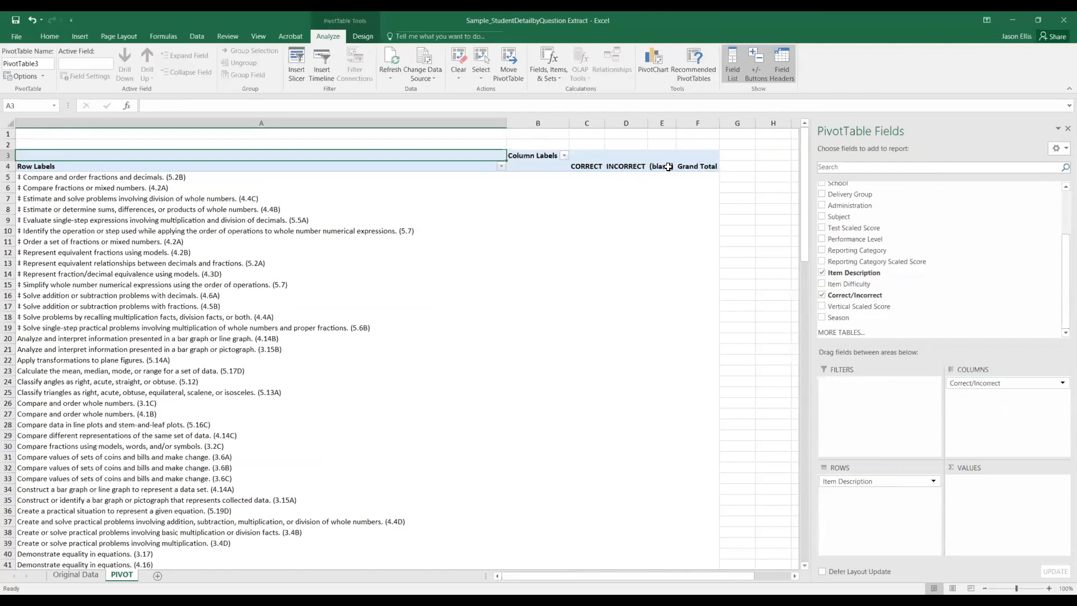
Step: Filter the Correct/Incorrect column labels to exclude the (blank) item
{"action": "left_click", "coordinate": [563, 155]}
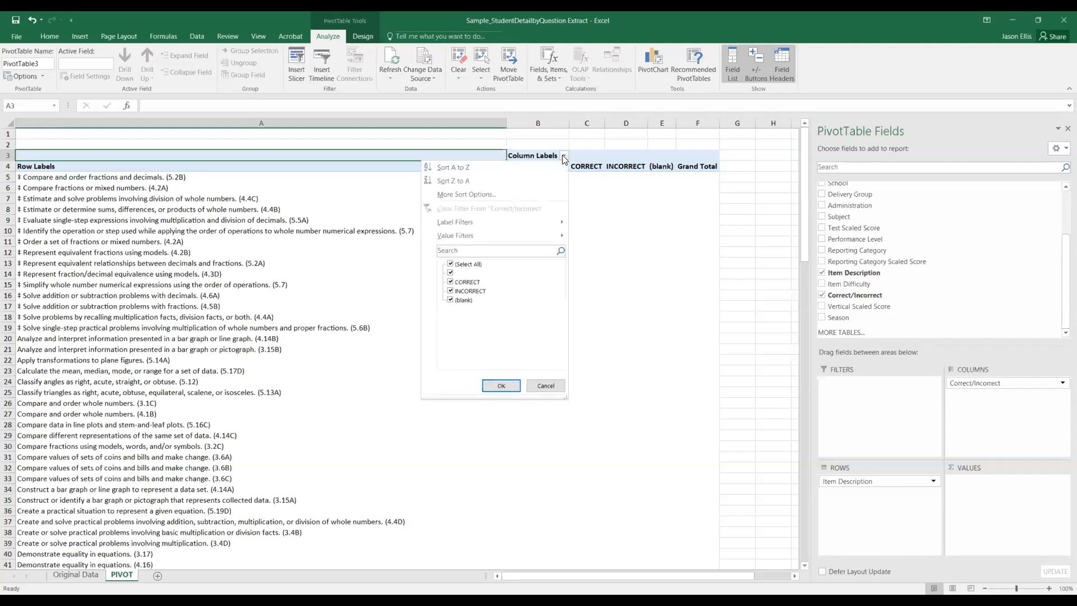
{"action": "left_click", "coordinate": [452, 302]}
{"action": "left_click", "coordinate": [500, 386]}
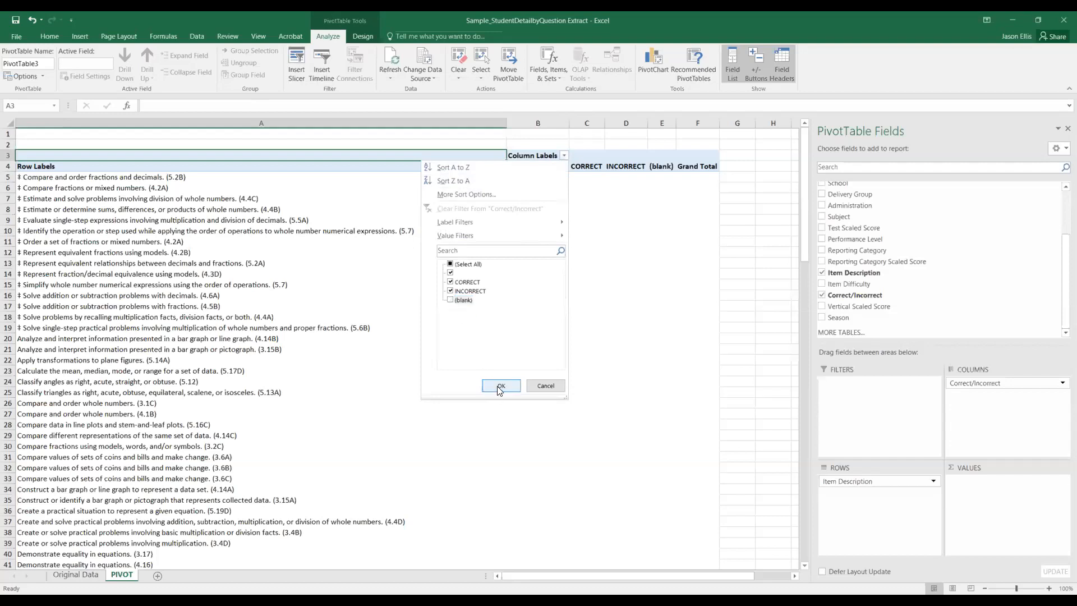
{"action": "left_click", "coordinate": [498, 387]}
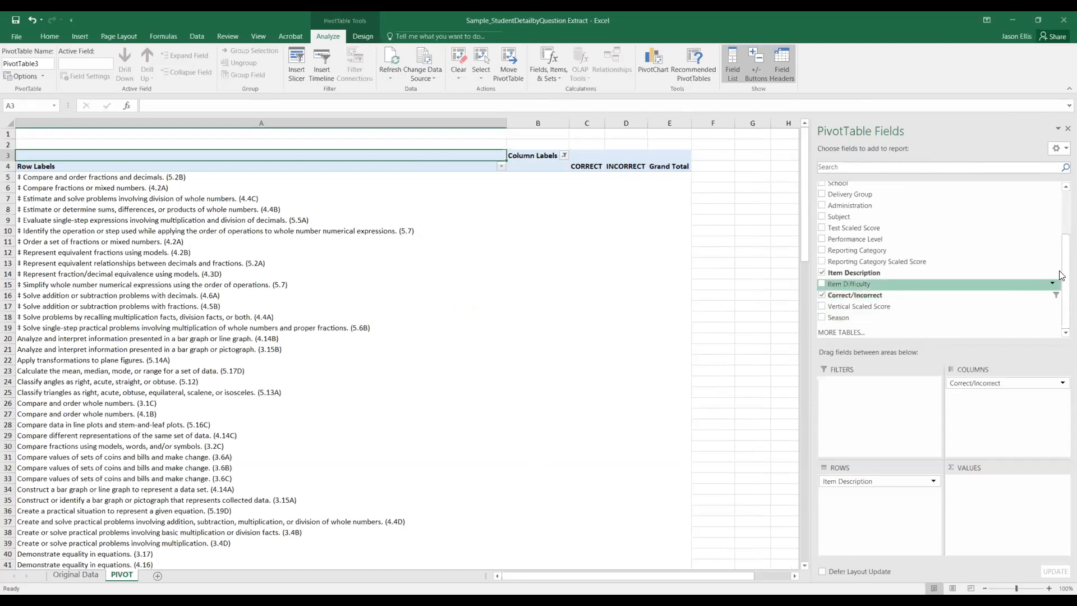
Step: Add the STI field as the PivotTable's value to count responses for each item description
{"action": "left_click_drag", "start_coordinate": [1062, 276], "coordinate": [1062, 220]}
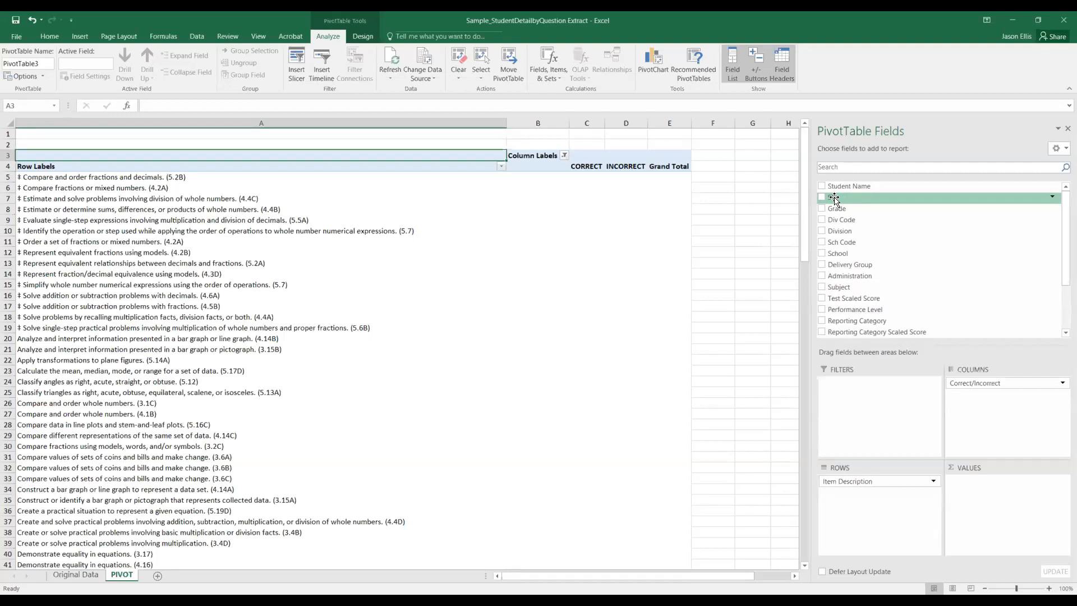
{"action": "left_click_drag", "start_coordinate": [834, 199], "coordinate": [961, 482]}
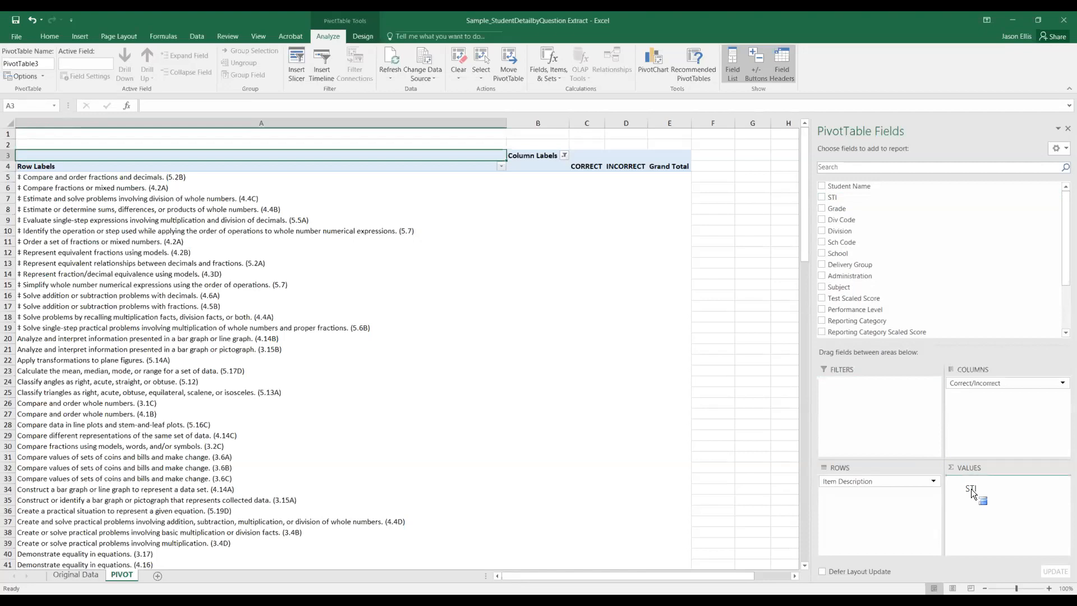
{"action": "left_click_drag", "start_coordinate": [971, 490], "coordinate": [971, 489]}
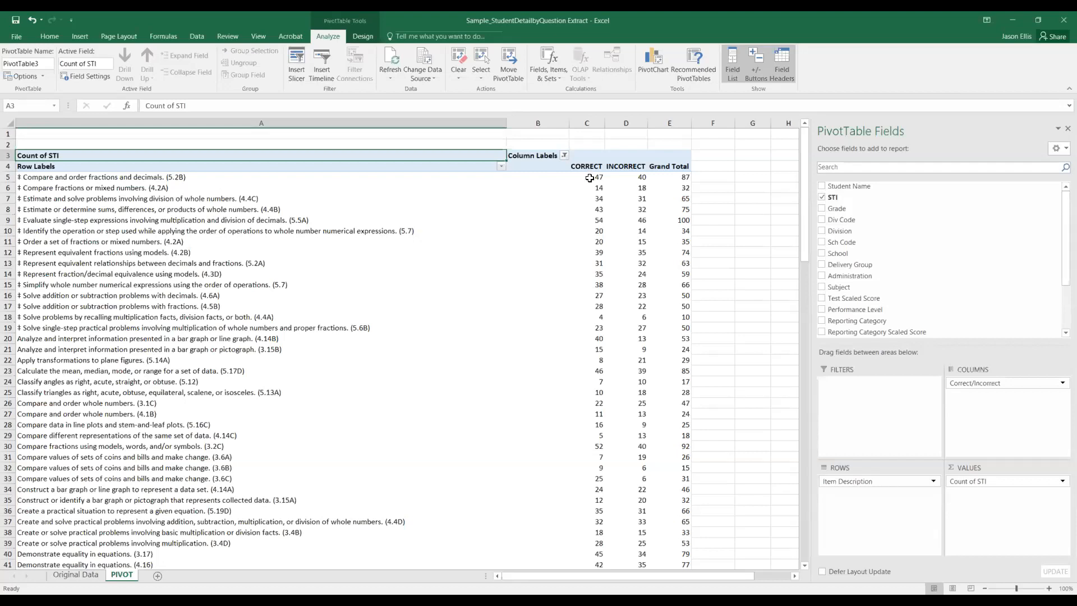
{"action": "left_click", "coordinate": [20, 177]}
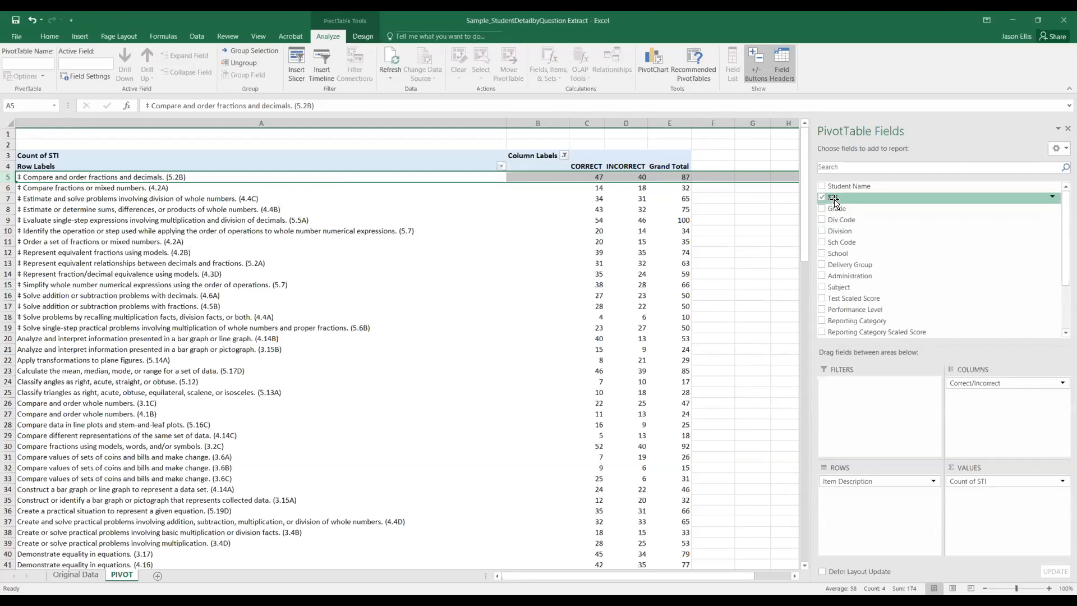
Step: Add the STI field a second time to the PivotTable's values, leaving the column label filter as it is
{"action": "left_click_drag", "start_coordinate": [834, 200], "coordinate": [985, 513]}
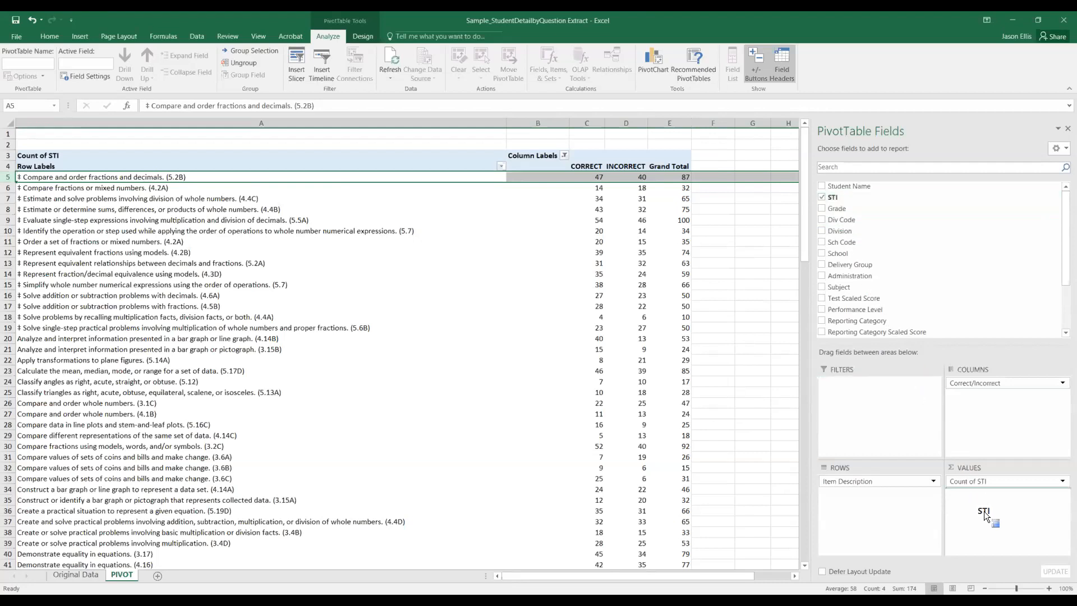
{"action": "left_click_drag", "start_coordinate": [984, 510], "coordinate": [984, 512]}
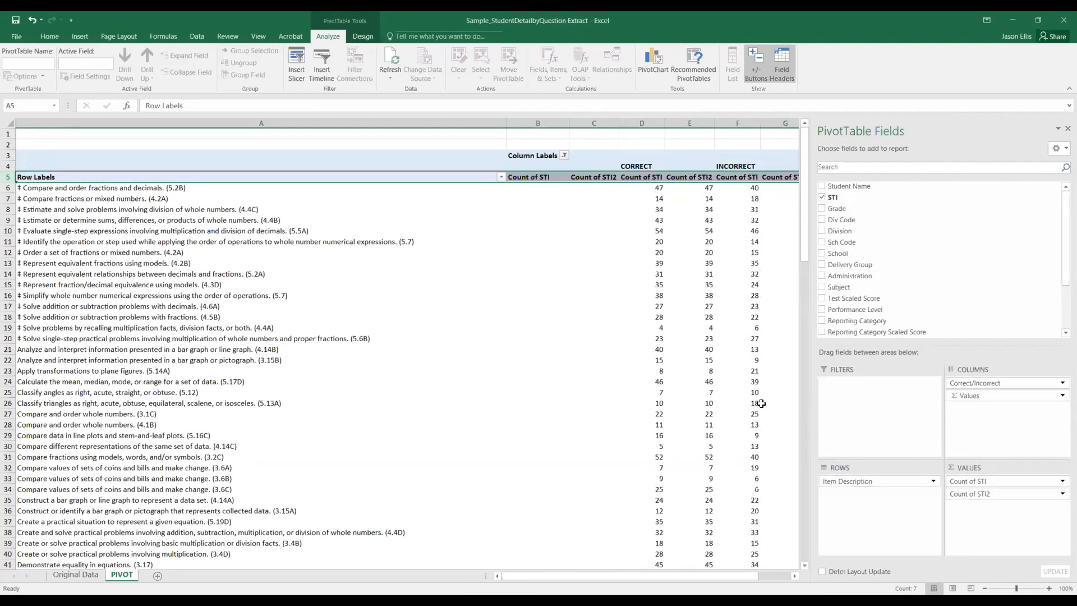
{"action": "left_click", "coordinate": [564, 156]}
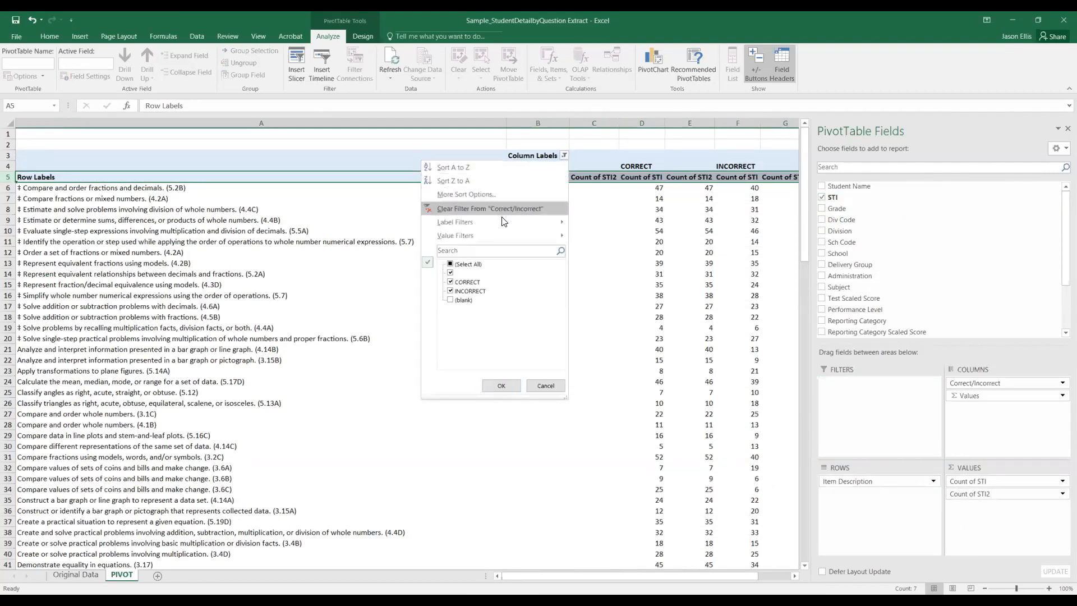
{"action": "left_click", "coordinate": [1000, 519]}
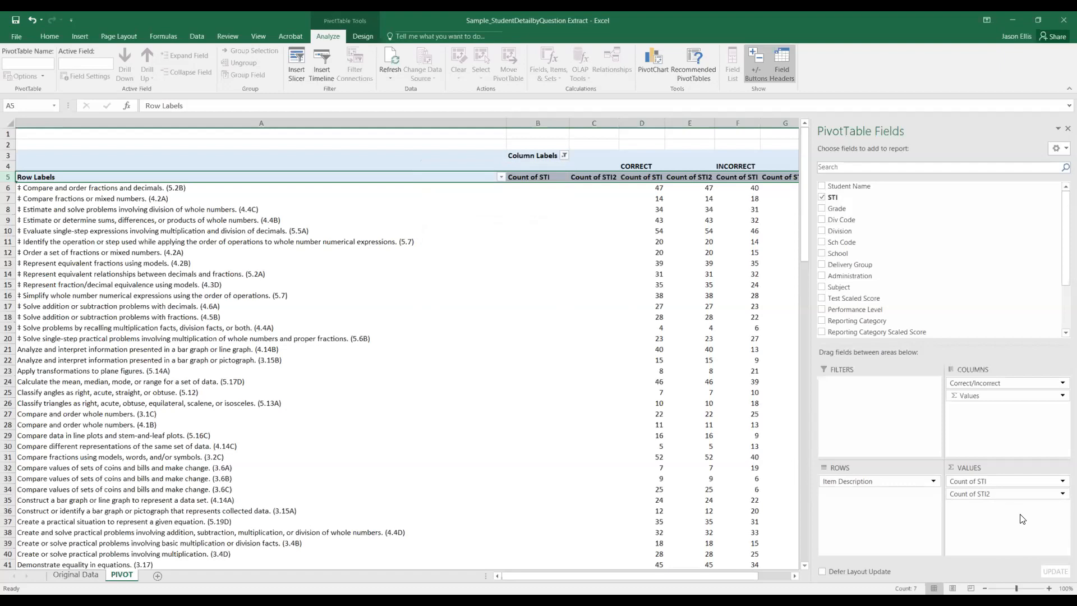
Step: Show the second STI value field, Count of STI2, as % of Row Total
{"action": "left_click", "coordinate": [1062, 496]}
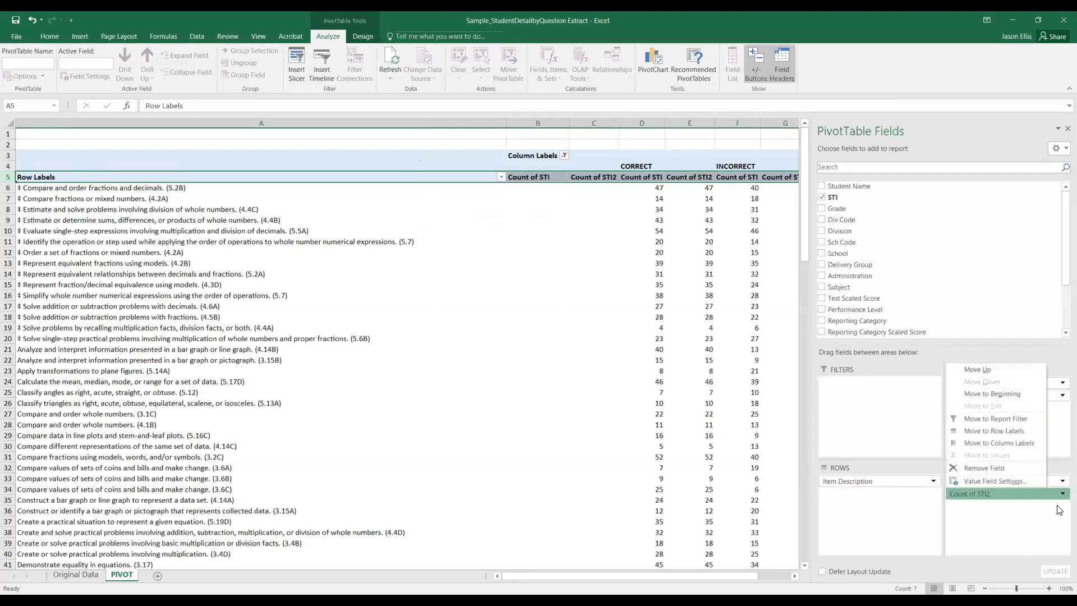
{"action": "left_click", "coordinate": [1005, 481]}
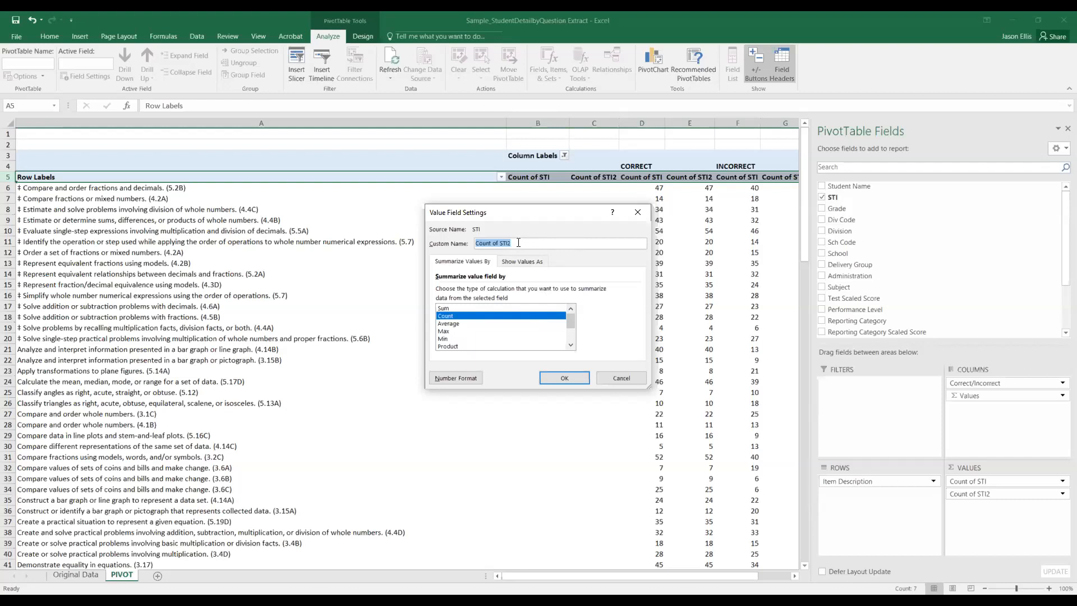
{"action": "left_click", "coordinate": [523, 262]}
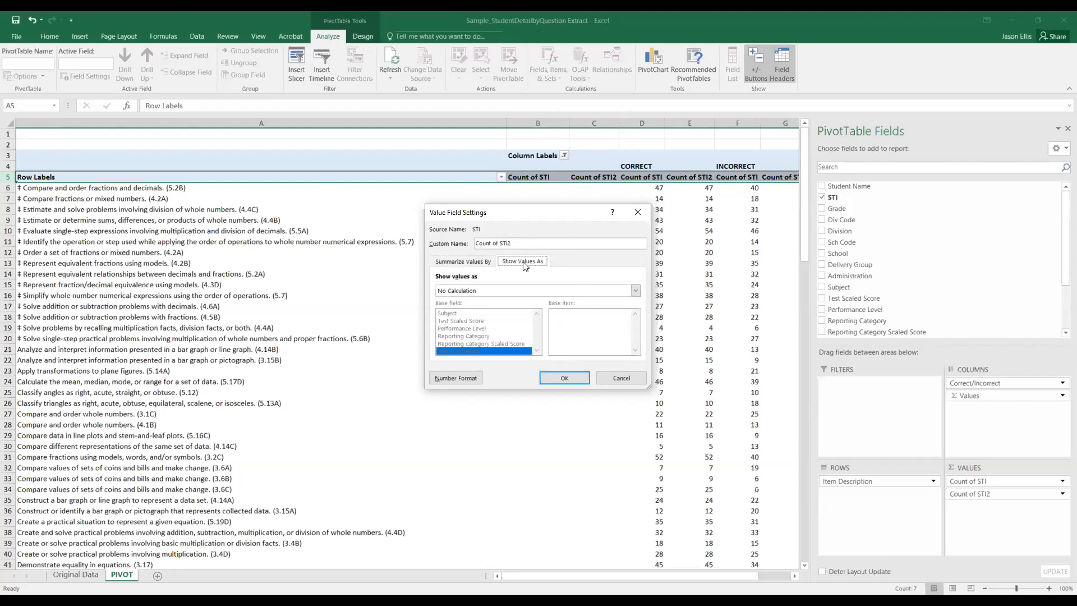
{"action": "left_click", "coordinate": [635, 291]}
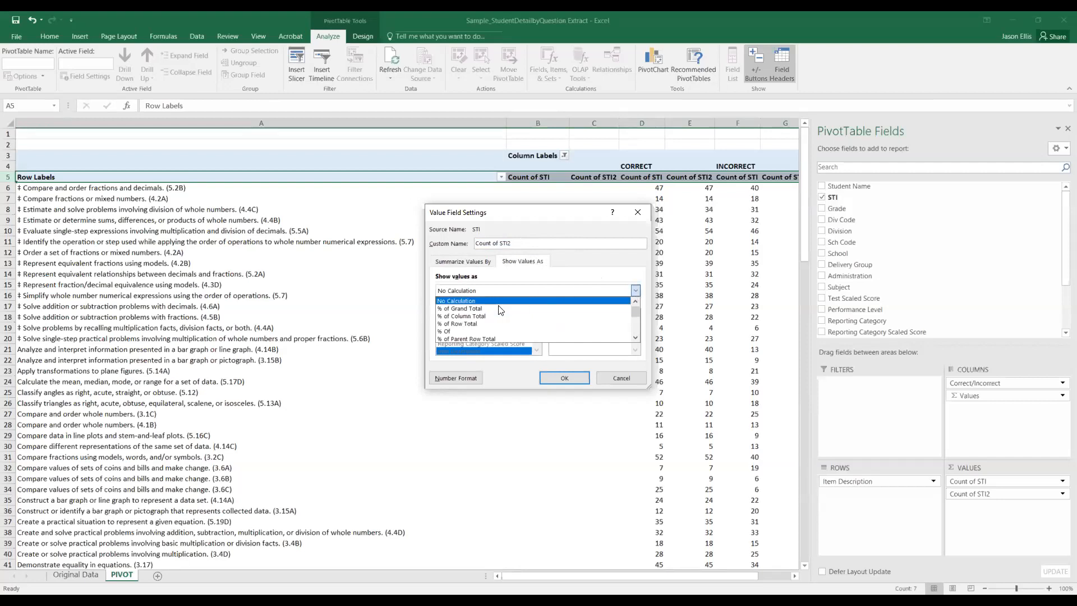
{"action": "left_click", "coordinate": [464, 324]}
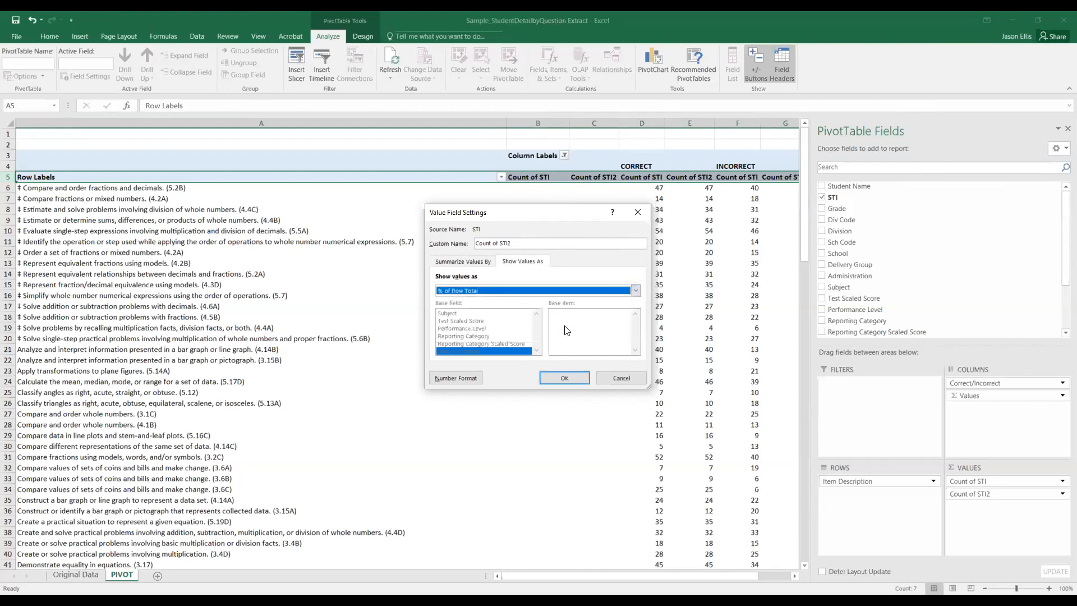
{"action": "left_click", "coordinate": [563, 379]}
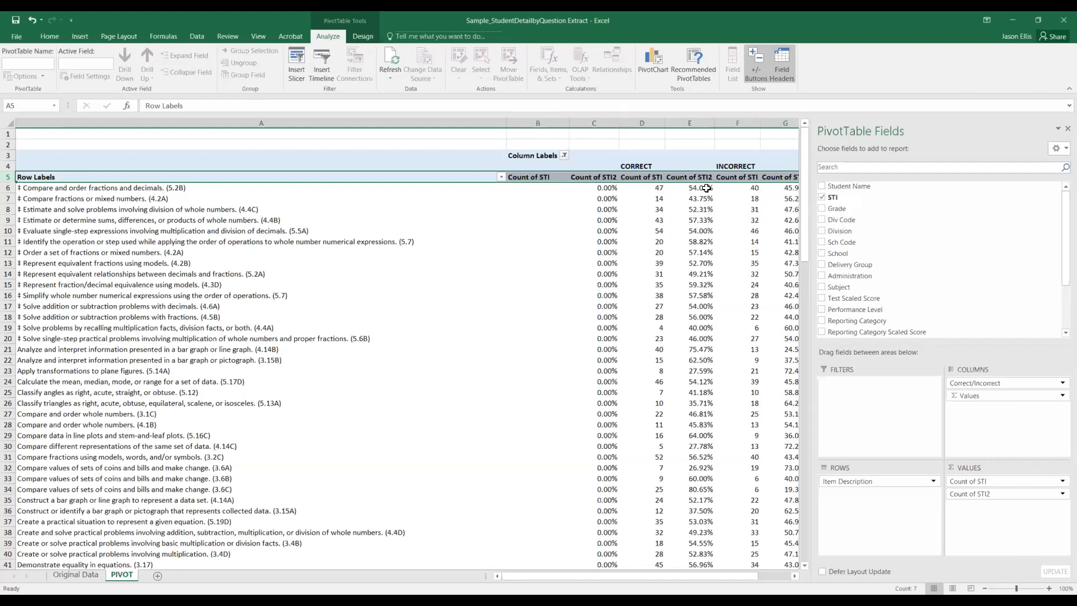
Step: Narrow the field list to uncover the remaining PivotTable columns and examine the first item's correct and incorrect counts and percentages
{"action": "mouse_move", "coordinate": [702, 188]}
{"action": "left_click_drag", "start_coordinate": [811, 348], "coordinate": [962, 352]}
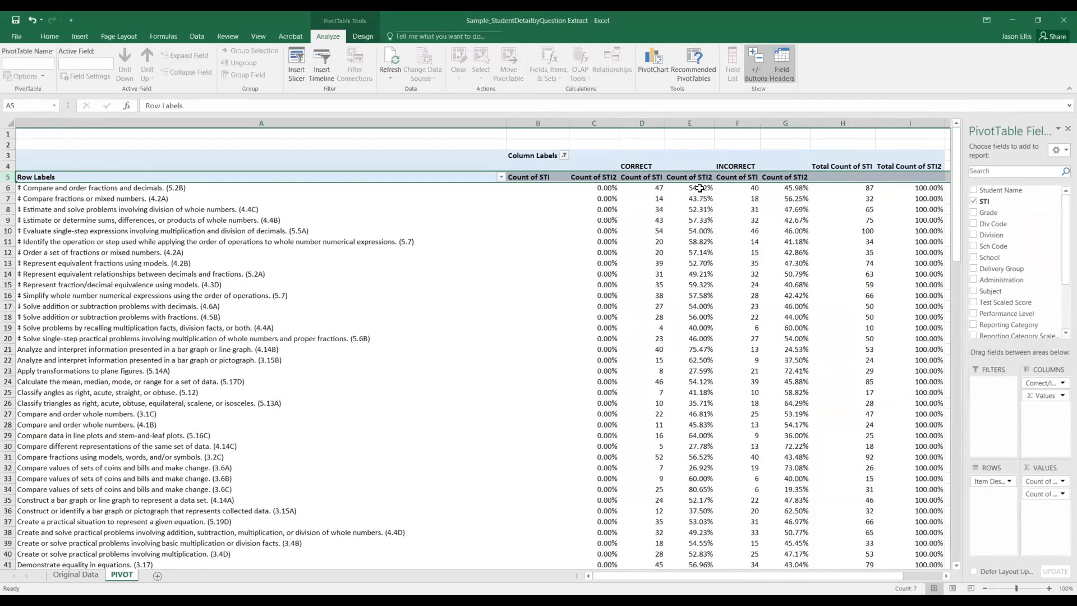
{"action": "mouse_move", "coordinate": [700, 189]}
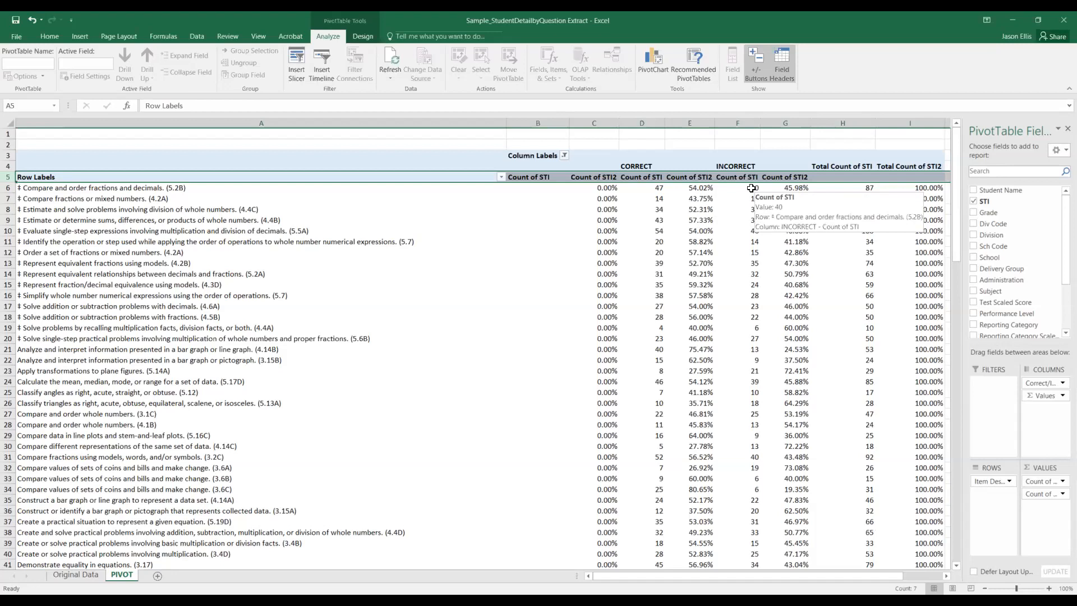
{"action": "mouse_move", "coordinate": [789, 187]}
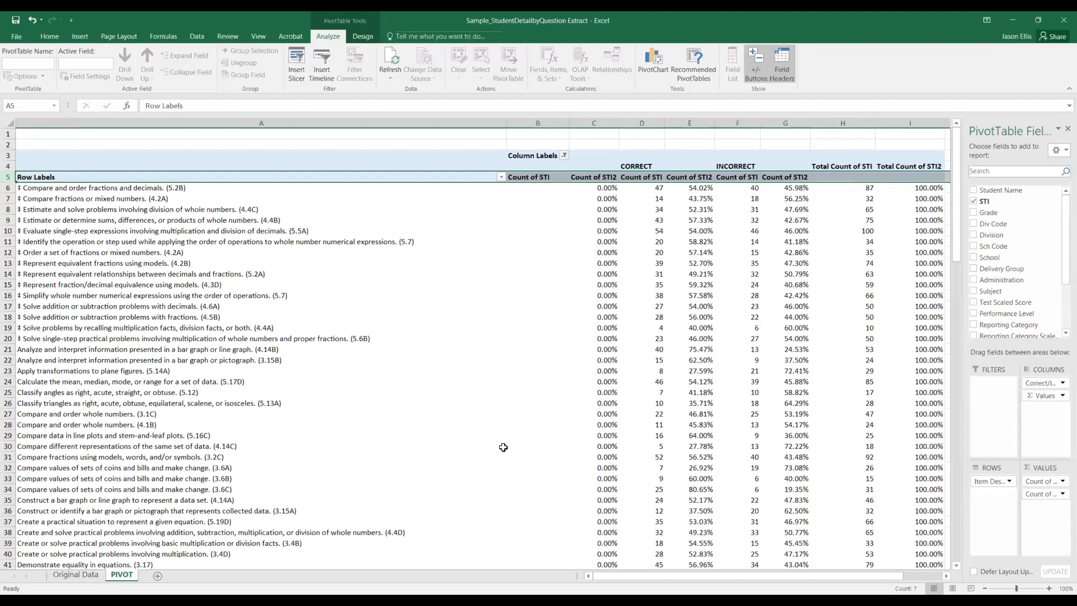
Step: Add Subject as a report filter of the PivotTable and filter it to Gr 4 Mathematics CAT
{"action": "left_click_drag", "start_coordinate": [1062, 264], "coordinate": [1062, 287]}
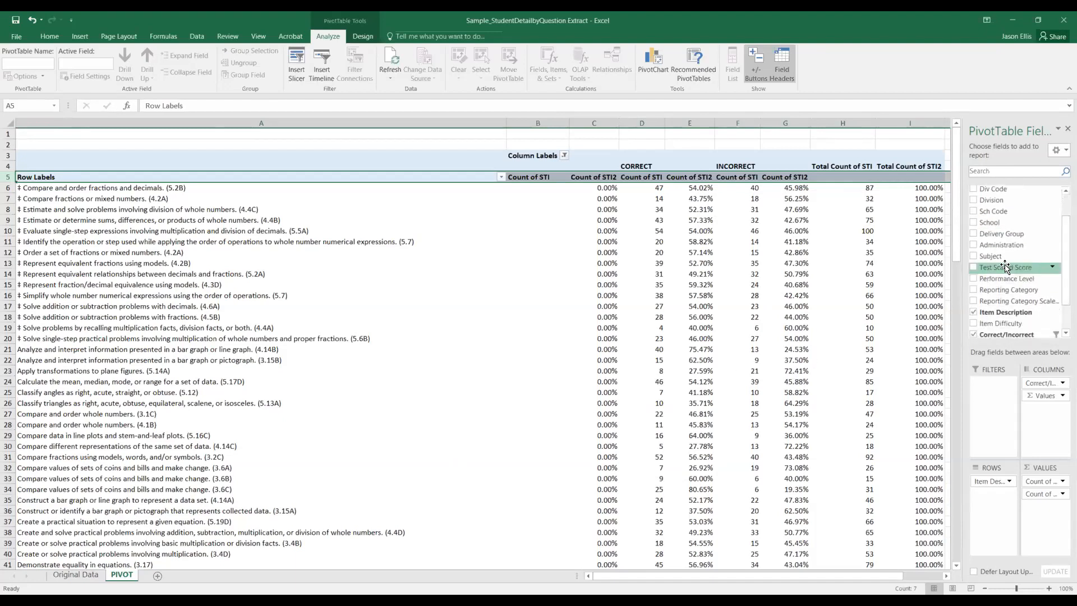
{"action": "left_click_drag", "start_coordinate": [991, 259], "coordinate": [991, 394]}
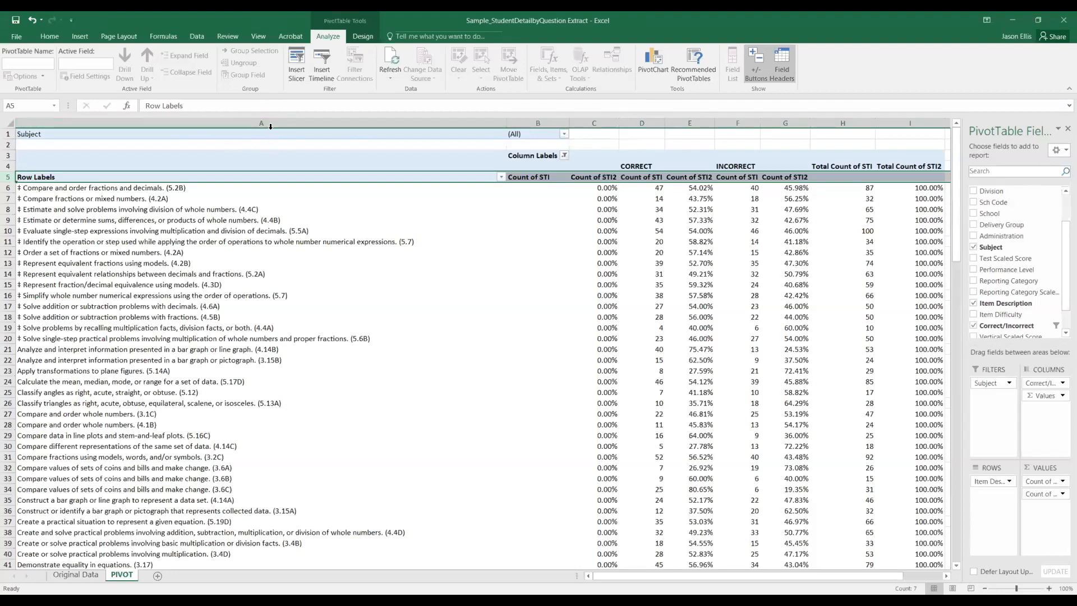
{"action": "left_click", "coordinate": [564, 135]}
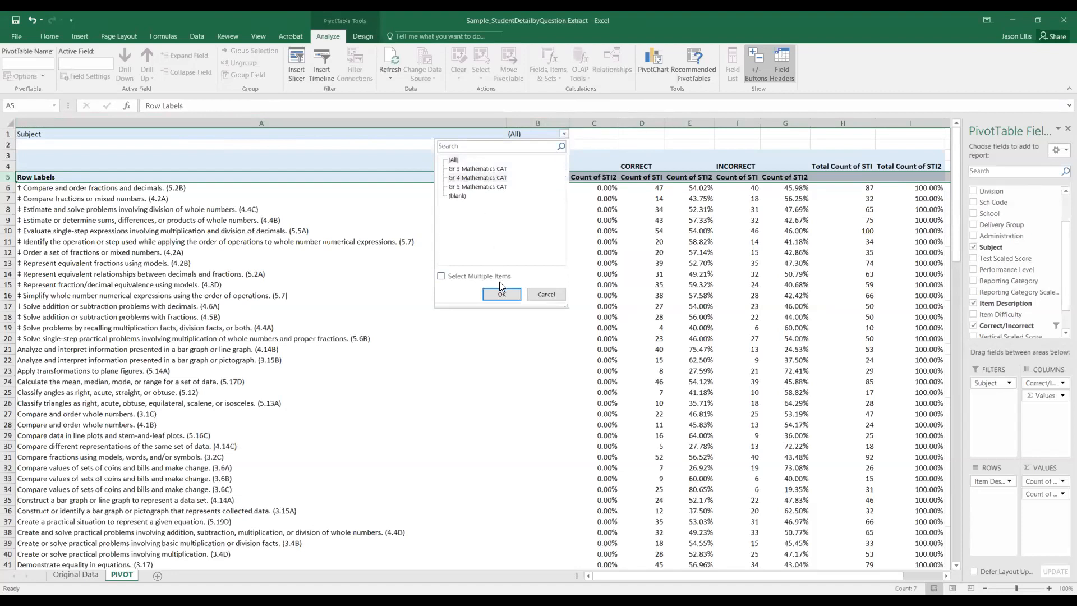
{"action": "left_click", "coordinate": [502, 297]}
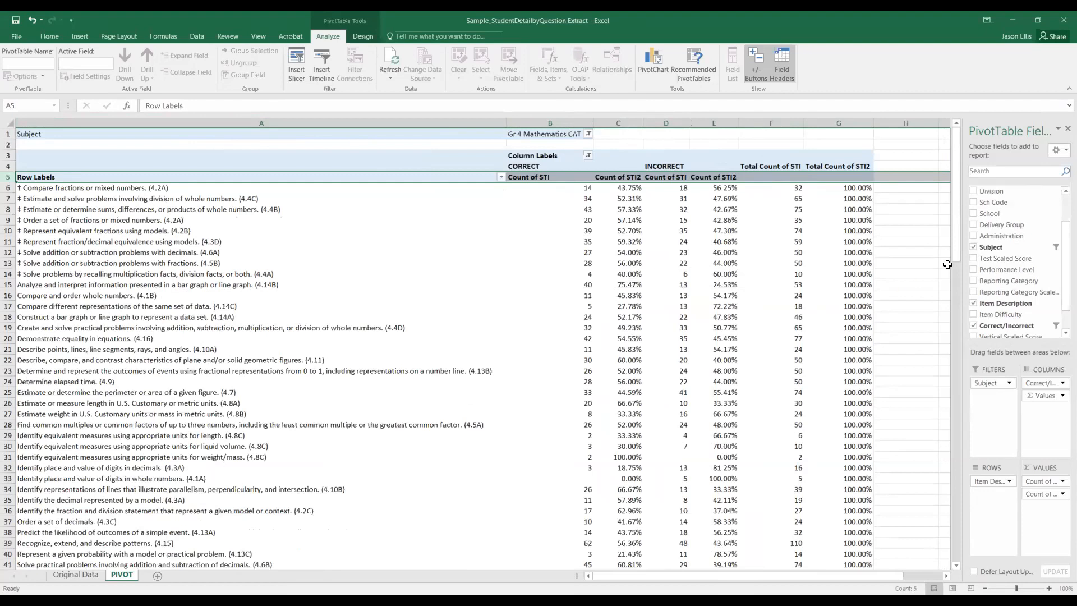
{"action": "mouse_move", "coordinate": [957, 243]}
{"action": "left_mouse_down"}
{"action": "mouse_move", "coordinate": [964, 292]}
{"action": "mouse_move", "coordinate": [959, 228]}
{"action": "left_mouse_up"}
{"action": "scroll", "coordinate": [1062, 274], "scroll_direction": "down", "scroll_amount": 1}
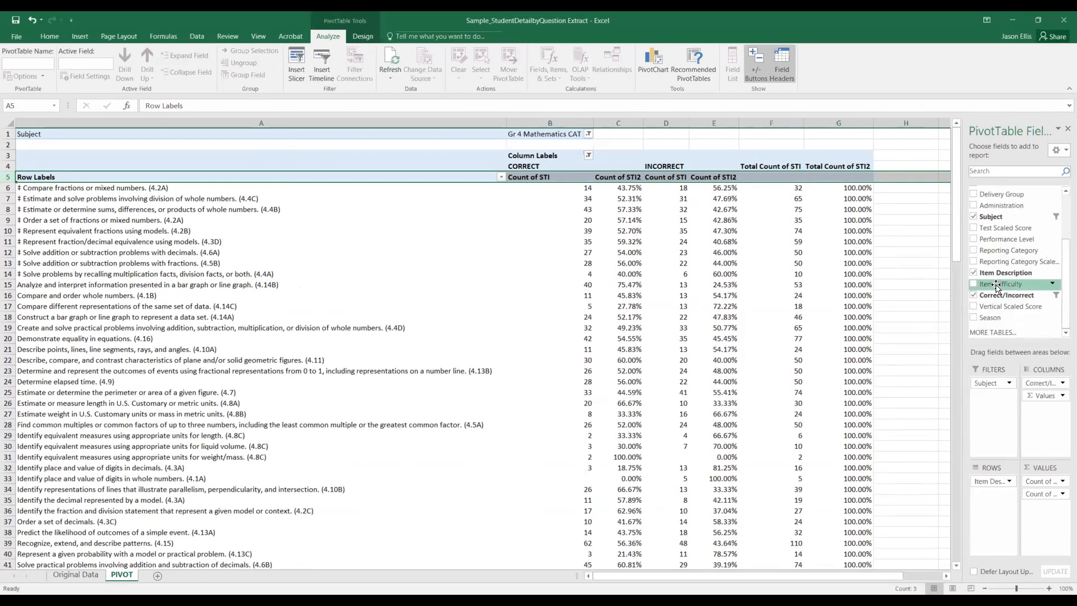
Step: Add Item Difficulty to the PivotTable rows beneath Item Description and inspect the difficulty breakdown of the first item
{"action": "left_click_drag", "start_coordinate": [997, 286], "coordinate": [995, 499]}
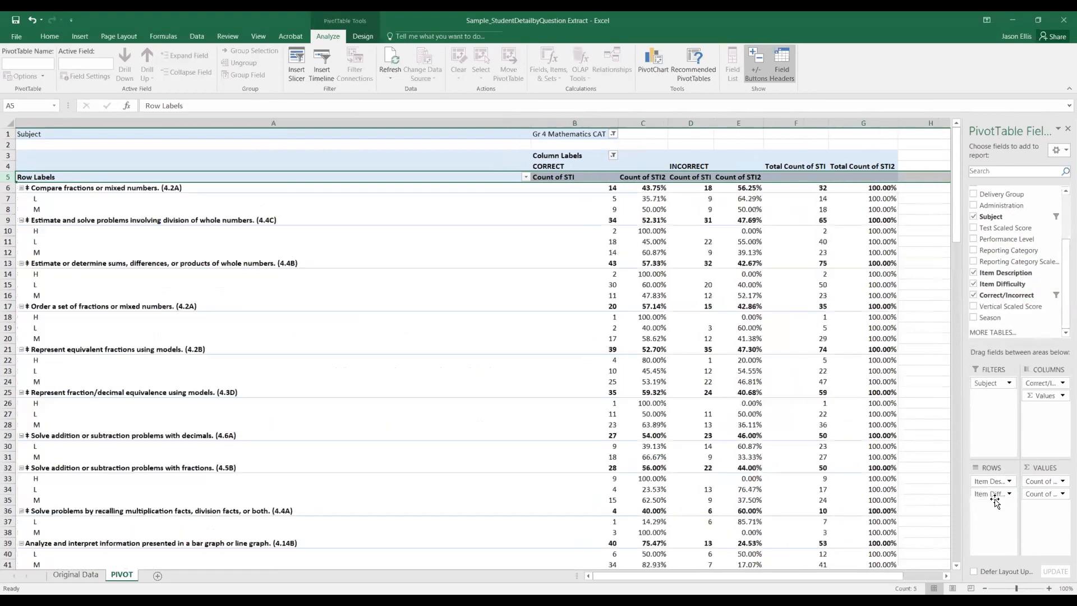
{"action": "left_click", "coordinate": [61, 188]}
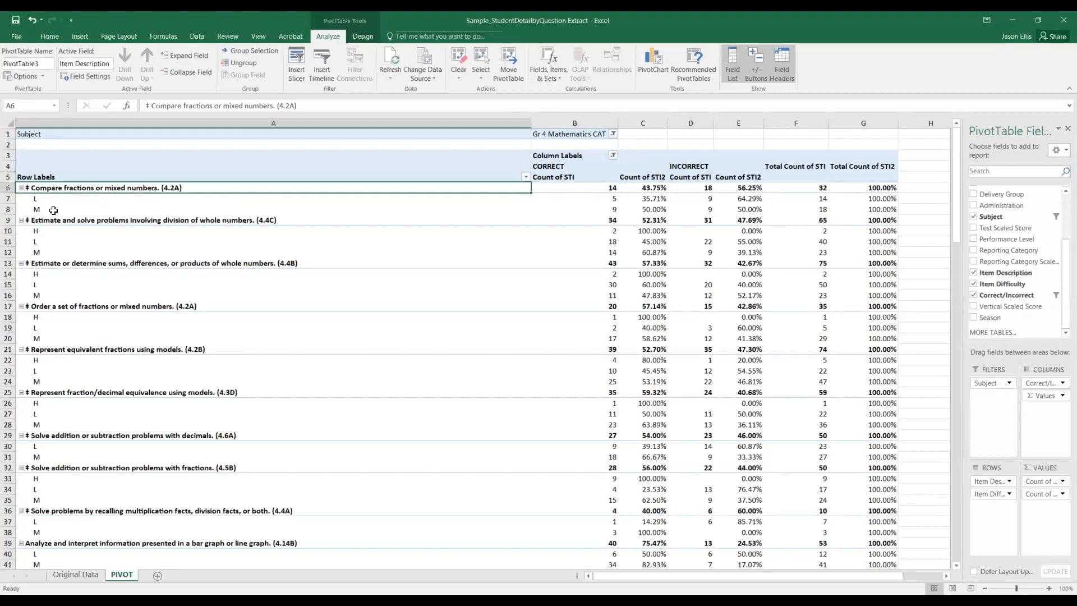
{"action": "left_click", "coordinate": [55, 210]}
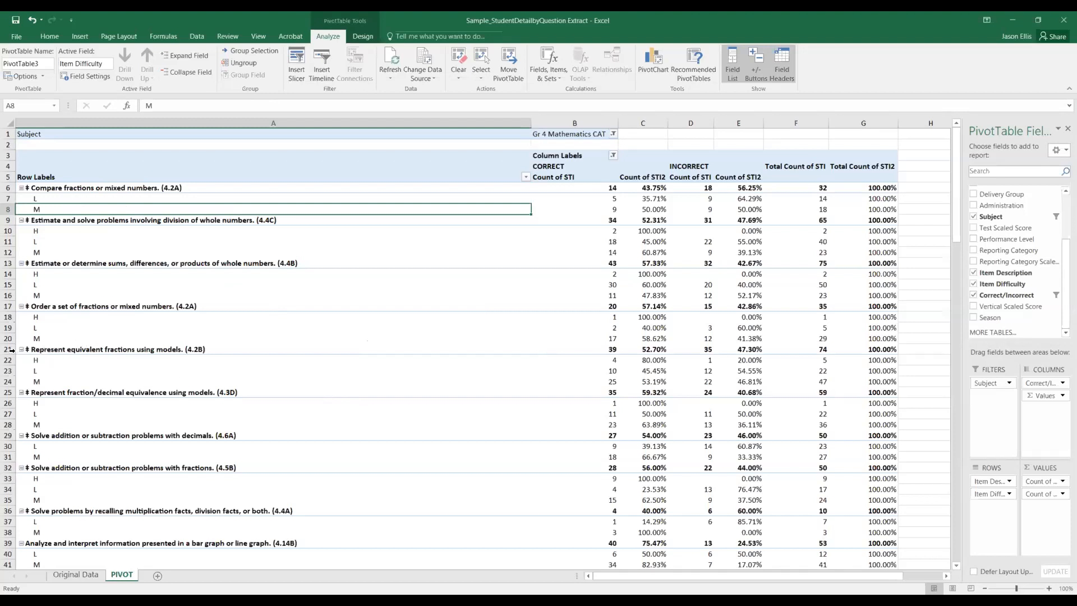
Step: Extract the student records behind the incorrect count at difficulty M for "Represent equivalent fractions using models. (4.2B)" onto a new sheet
{"action": "left_click", "coordinate": [9, 349]}
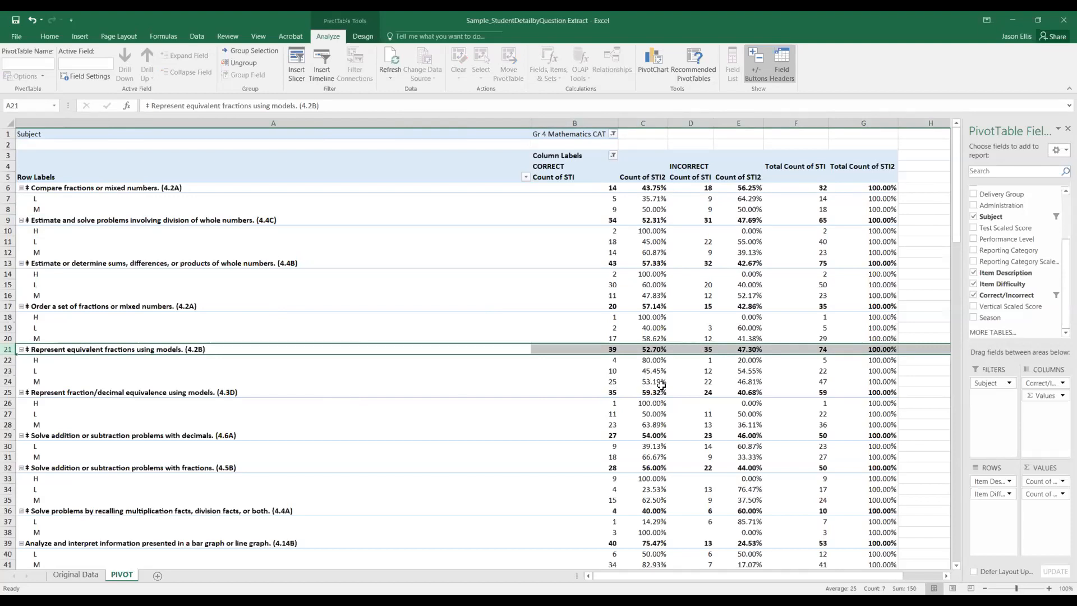
{"action": "mouse_move", "coordinate": [655, 383]}
{"action": "mouse_move", "coordinate": [747, 382]}
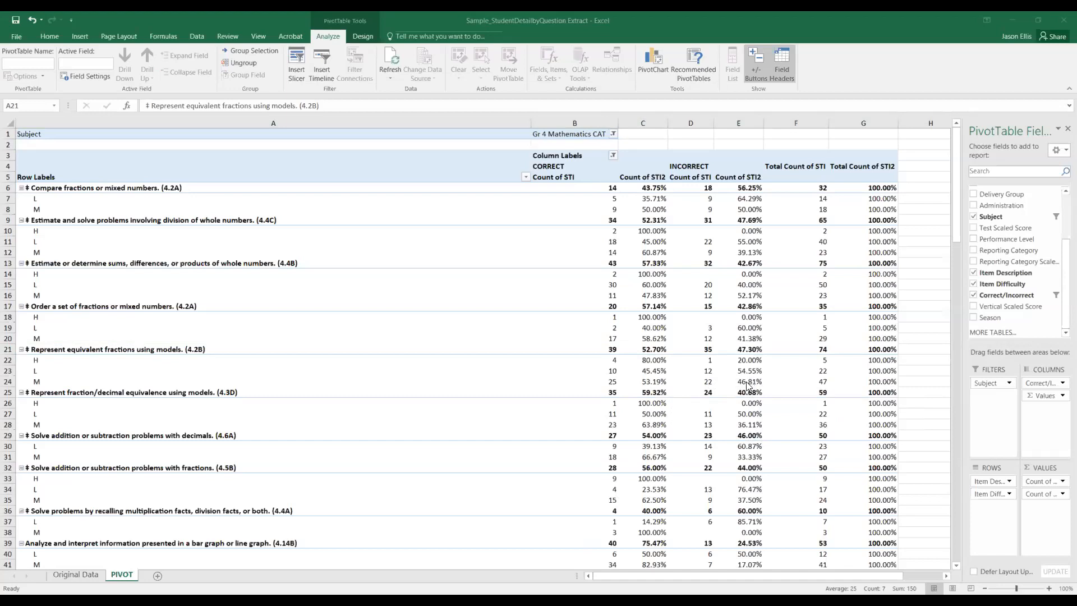
{"action": "key", "text": "shift+space"}
{"action": "double_click", "coordinate": [709, 383]}
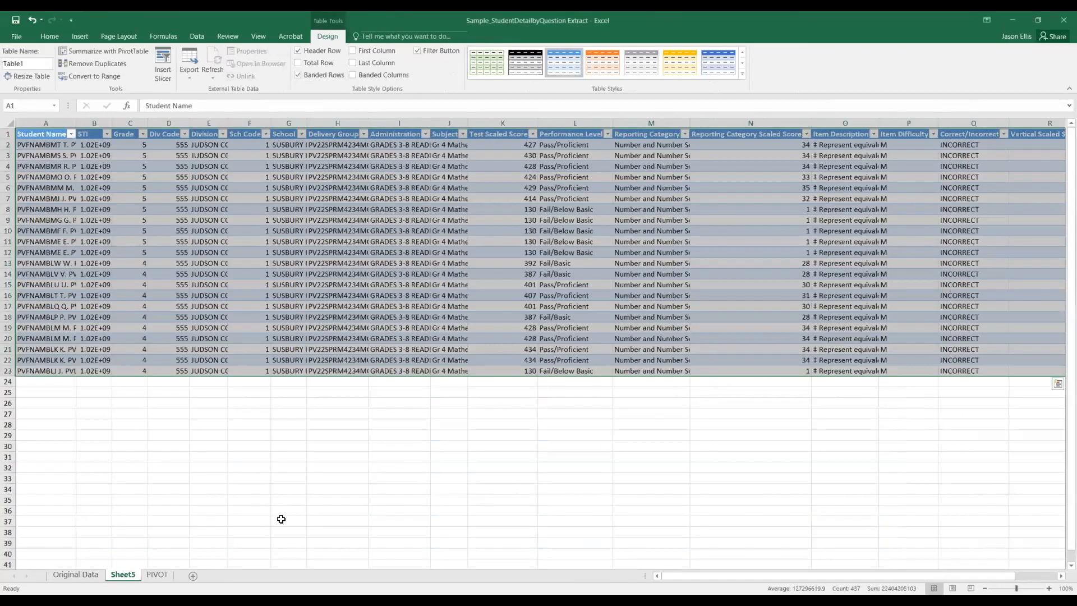
Step: Move the extracted detail sheet after the PIVOT sheet, deselect its table, and return to the PIVOT sheet
{"action": "left_click_drag", "start_coordinate": [126, 581], "coordinate": [179, 577]}
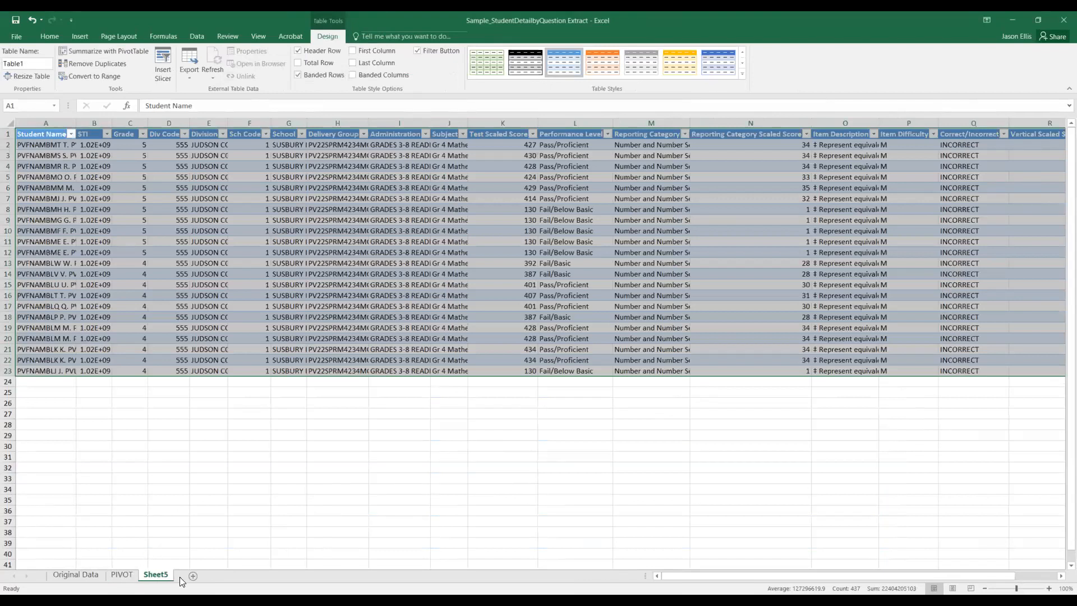
{"action": "left_click", "coordinate": [243, 478]}
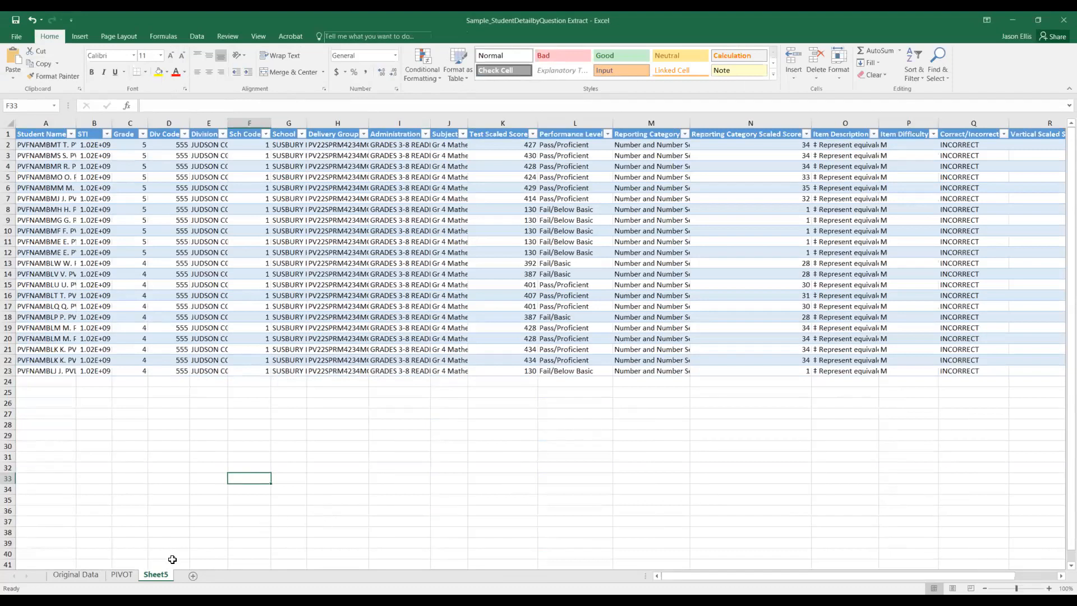
{"action": "left_click", "coordinate": [122, 574]}
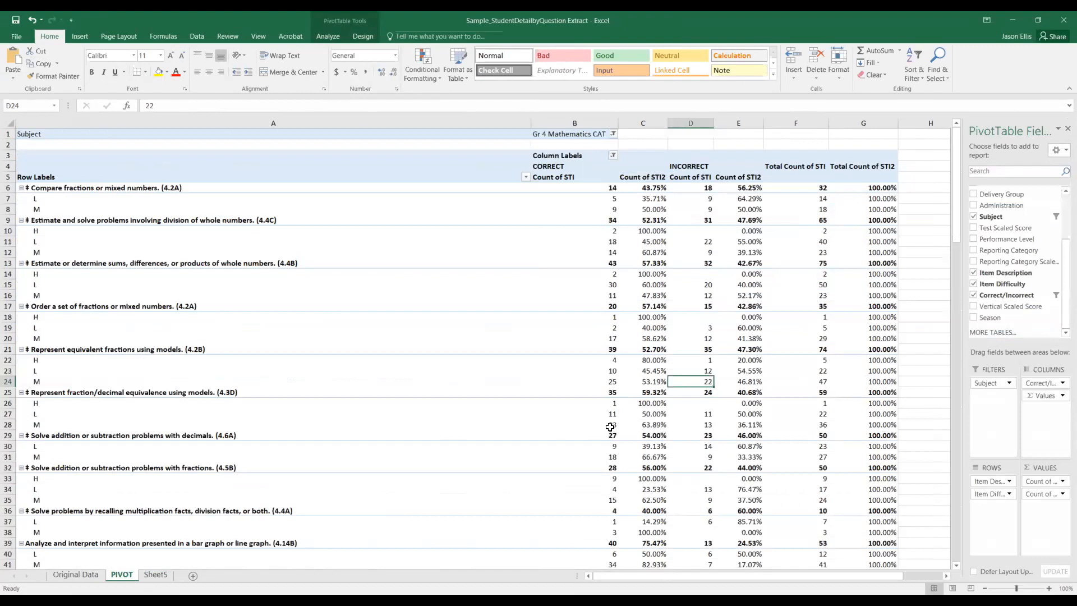
Step: Widen the PivotTable field list and take Item Difficulty out of the rows
{"action": "mouse_move", "coordinate": [613, 425]}
{"action": "mouse_move", "coordinate": [553, 432]}
{"action": "left_click_drag", "start_coordinate": [963, 394], "coordinate": [911, 411]}
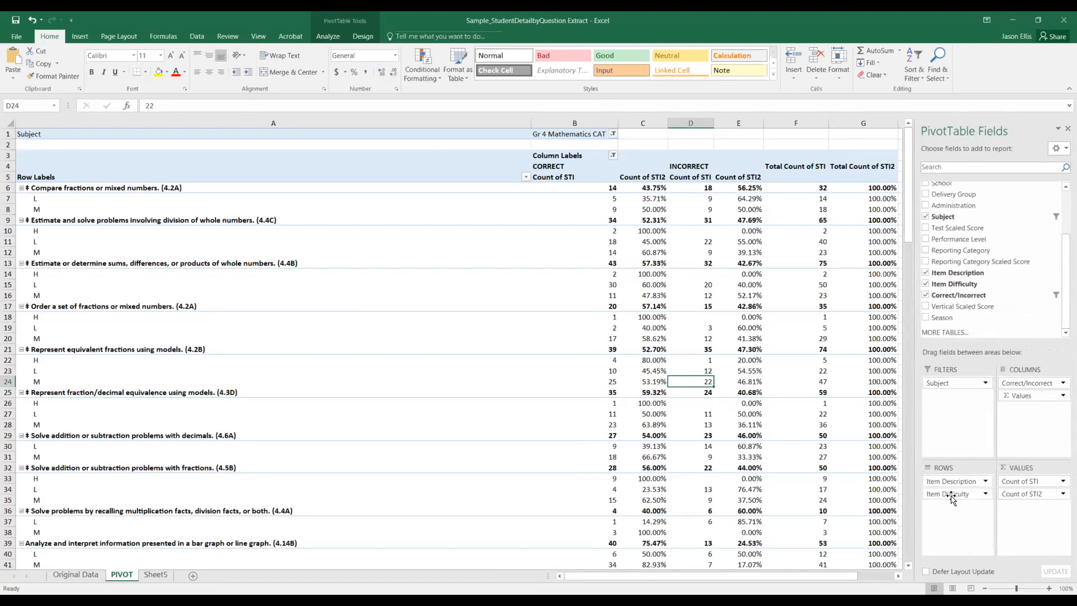
{"action": "left_click_drag", "start_coordinate": [952, 499], "coordinate": [976, 252]}
{"action": "left_click_drag", "start_coordinate": [977, 253], "coordinate": [977, 252]}
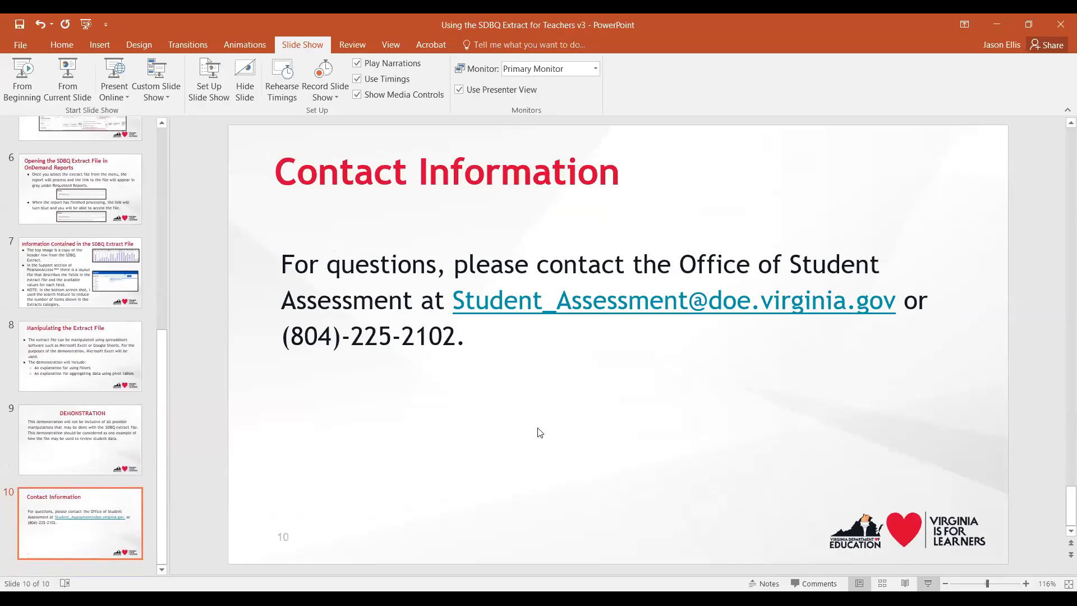
Step: Switch to PowerPoint and start the slide show from the Contact Information slide
{"action": "key", "text": "shift+F5"}
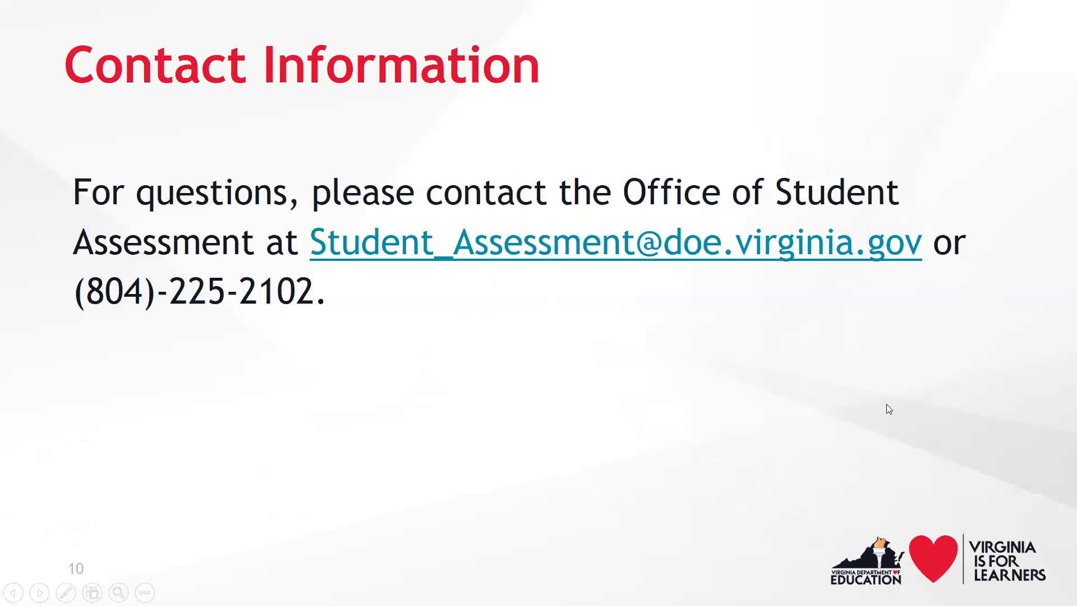